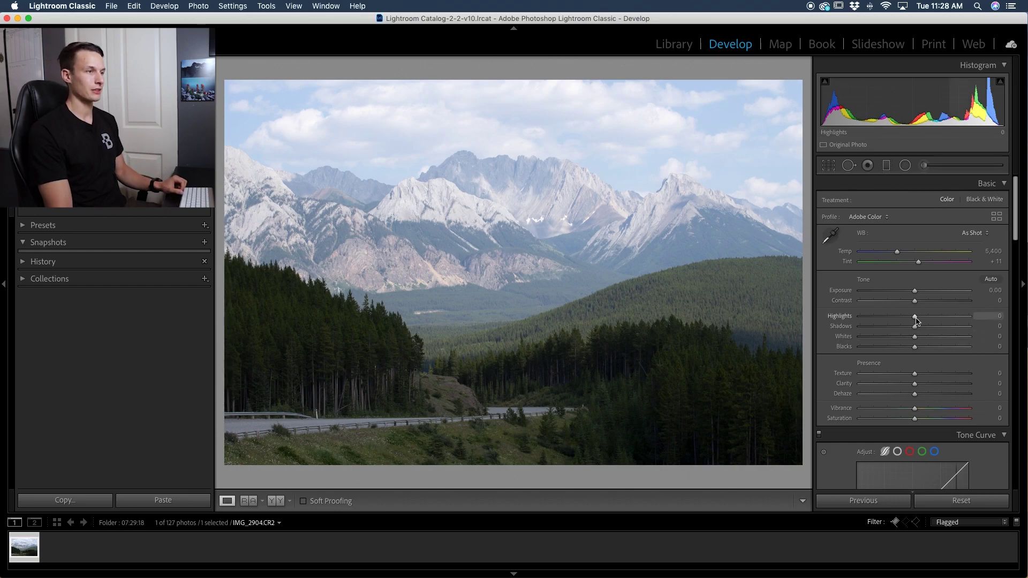
Step: Lower the photo's highlights to -88 and its whites to -54
left_click_drag(915, 319, 868, 320)
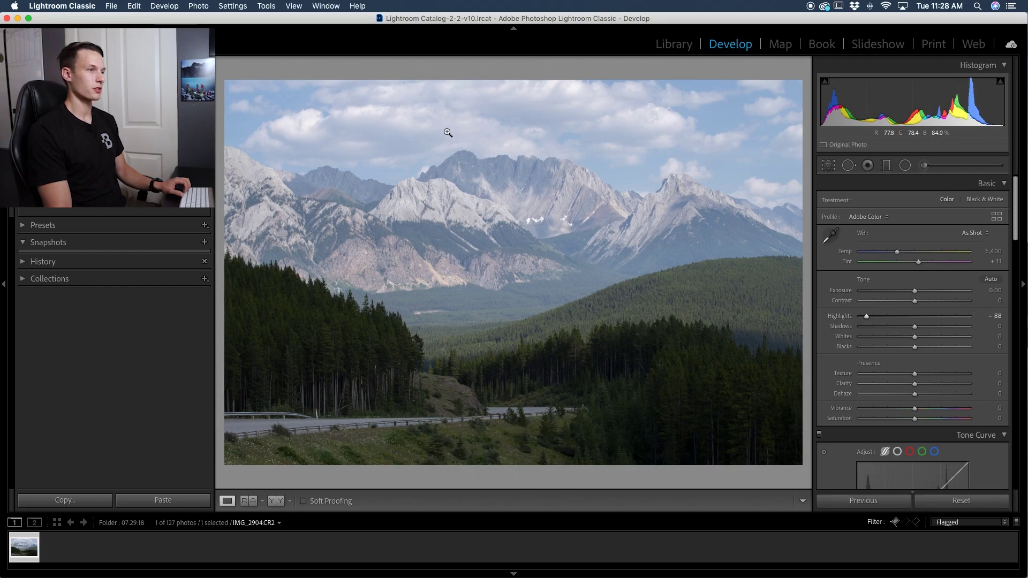
left_click_drag(915, 339, 873, 341)
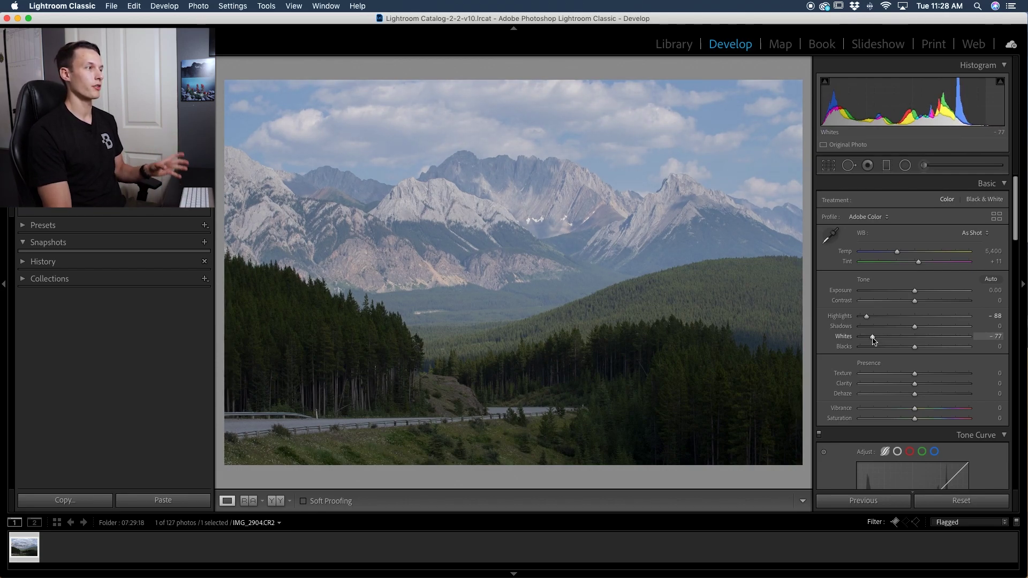
left_click_drag(873, 340, 859, 339)
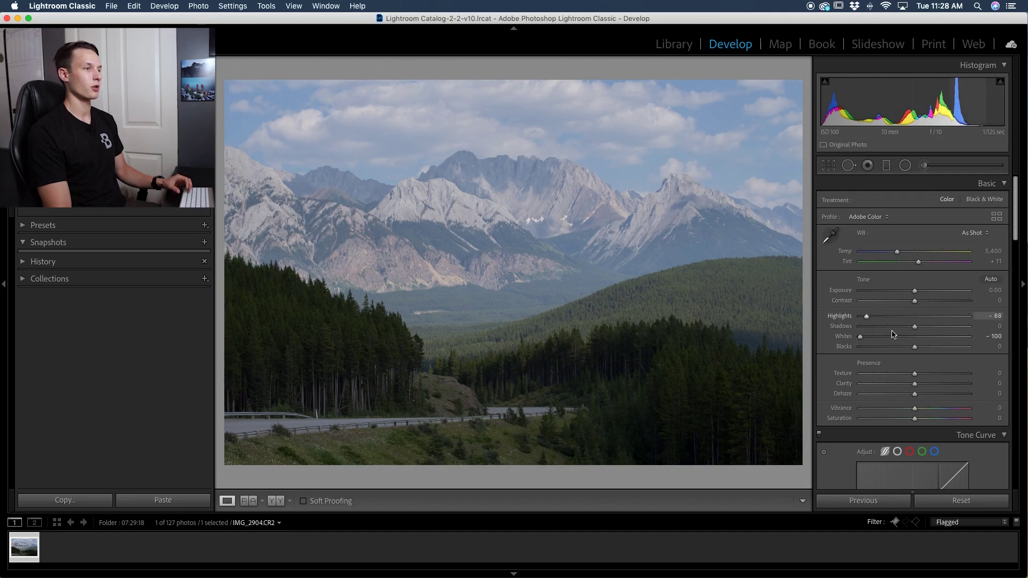
left_click_drag(860, 338, 885, 341)
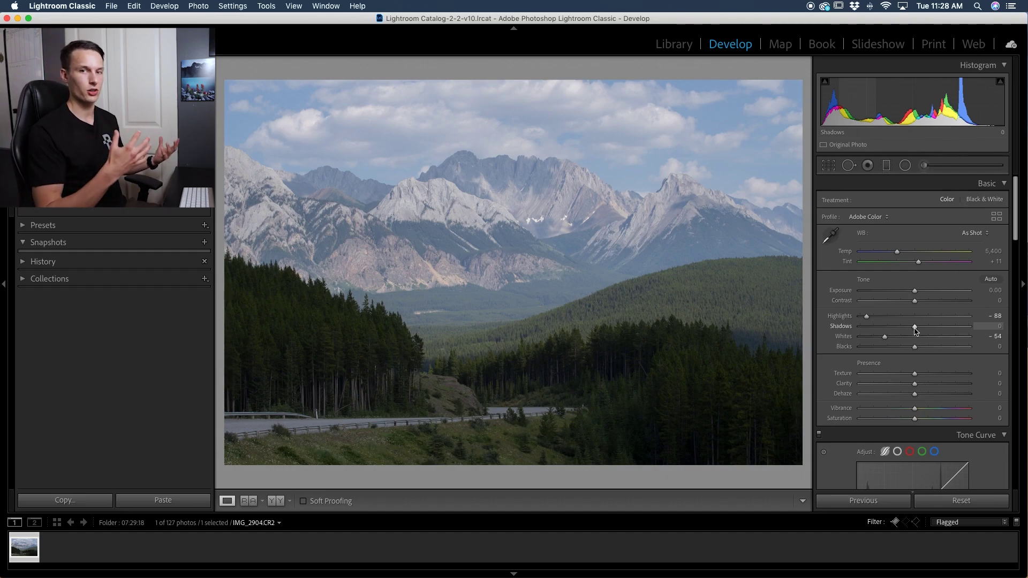
Step: Brighten the dark areas by setting the shadows to +35 and the blacks to +16
left_click_drag(915, 330, 901, 330)
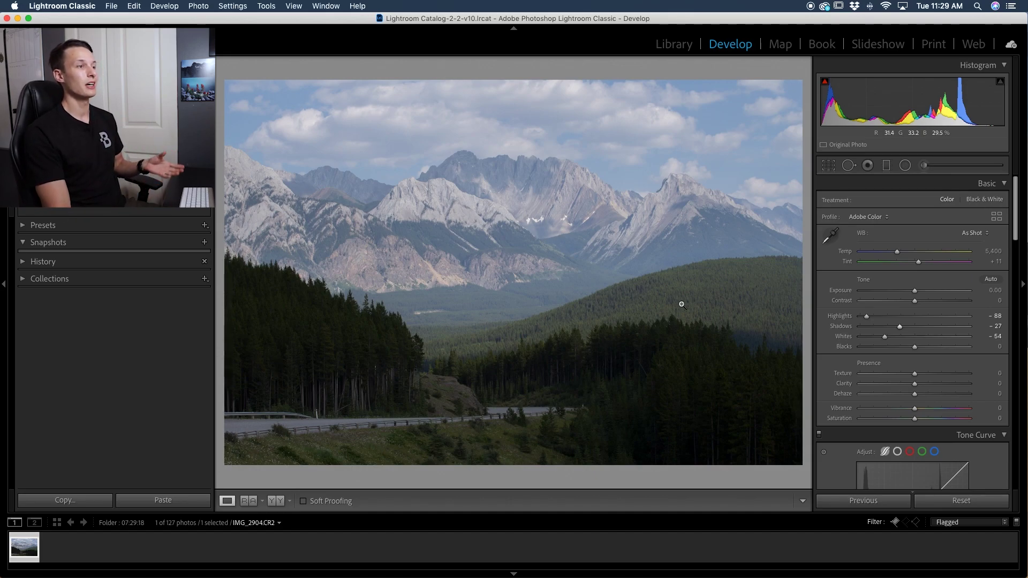
left_click_drag(902, 331, 935, 329)
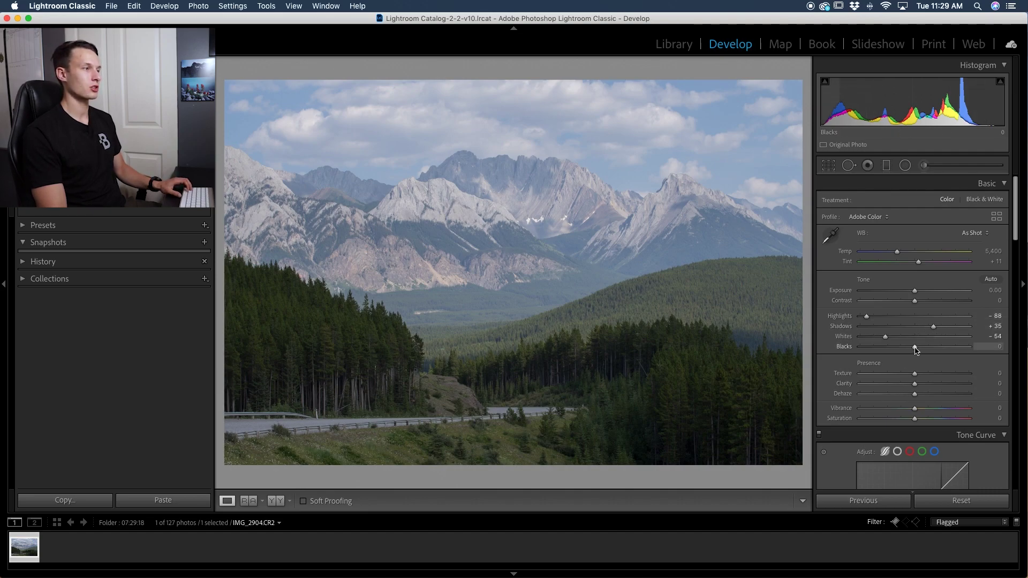
left_click_drag(916, 350, 923, 350)
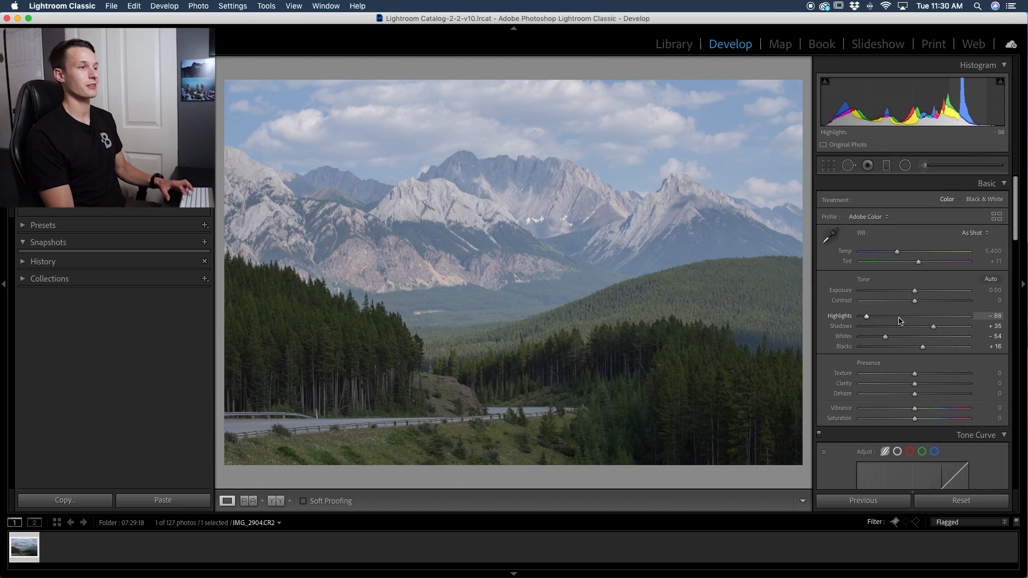
Step: Increase the photo's contrast to +11
scroll(913, 321, "down", 1)
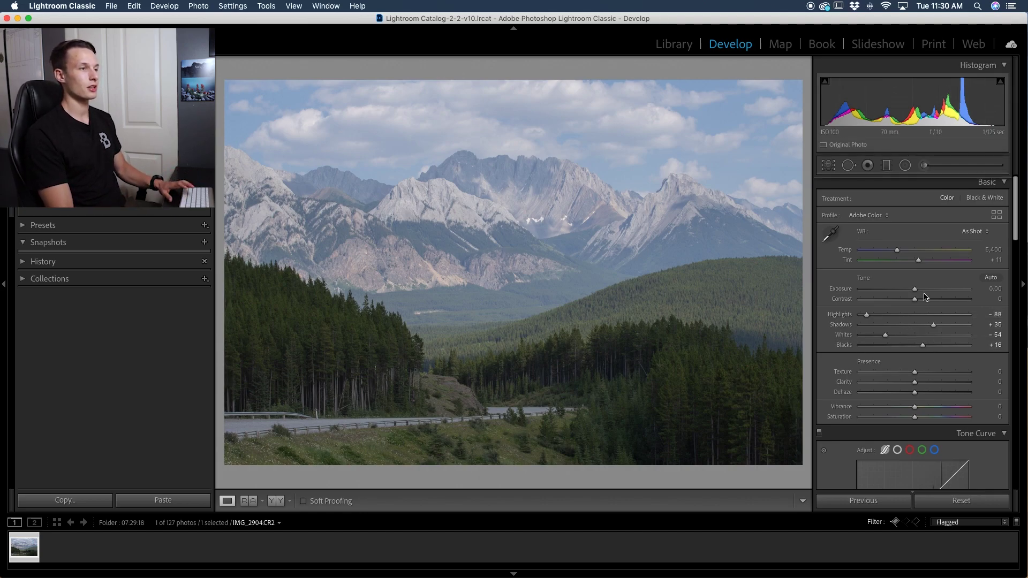
scroll(919, 304, "down", 1)
left_click_drag(919, 304, 923, 301)
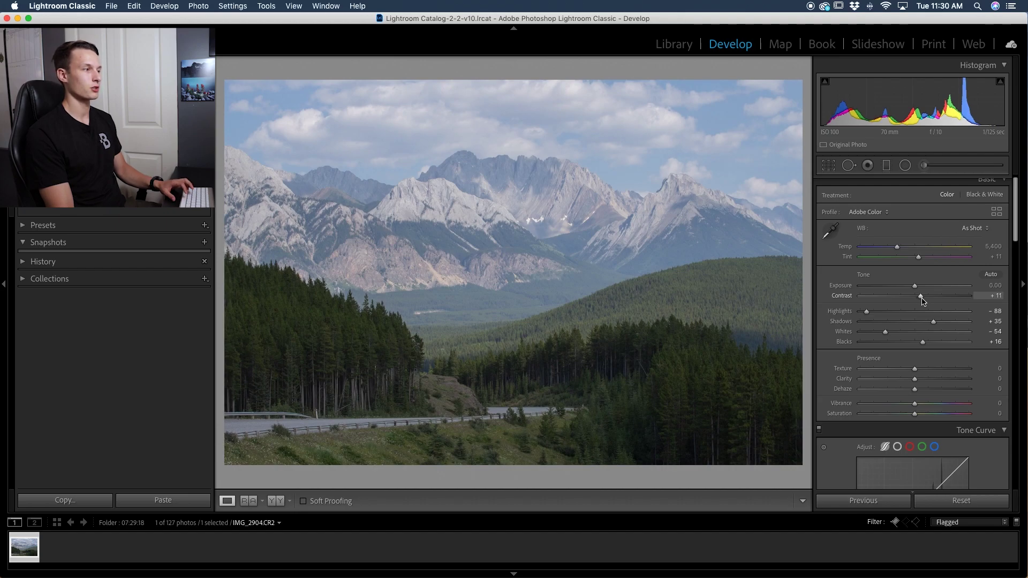
scroll(922, 301, "up", 1)
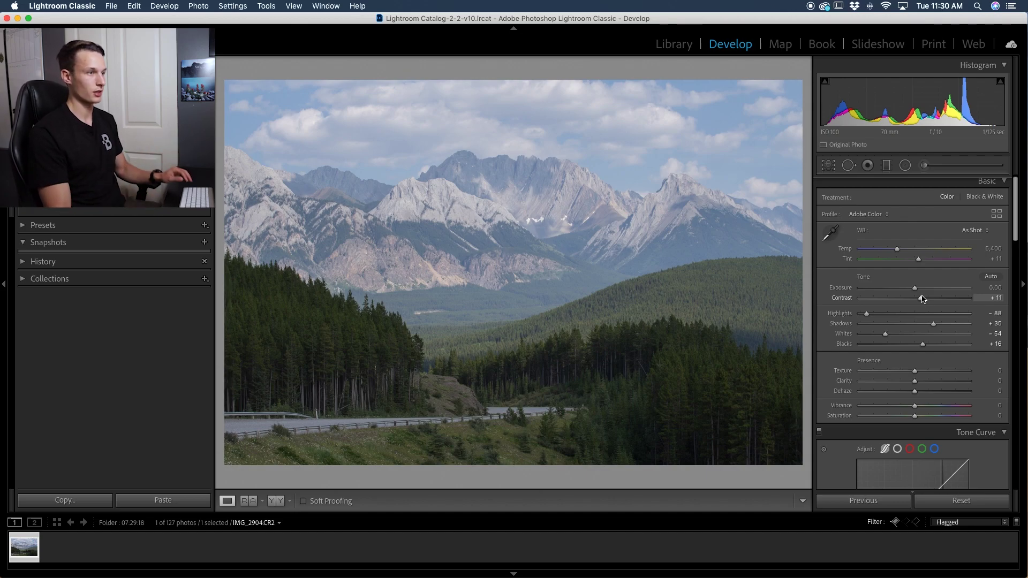
Step: Set the photo's clarity to +6 and its dehaze to +12
scroll(892, 338, "down", 3)
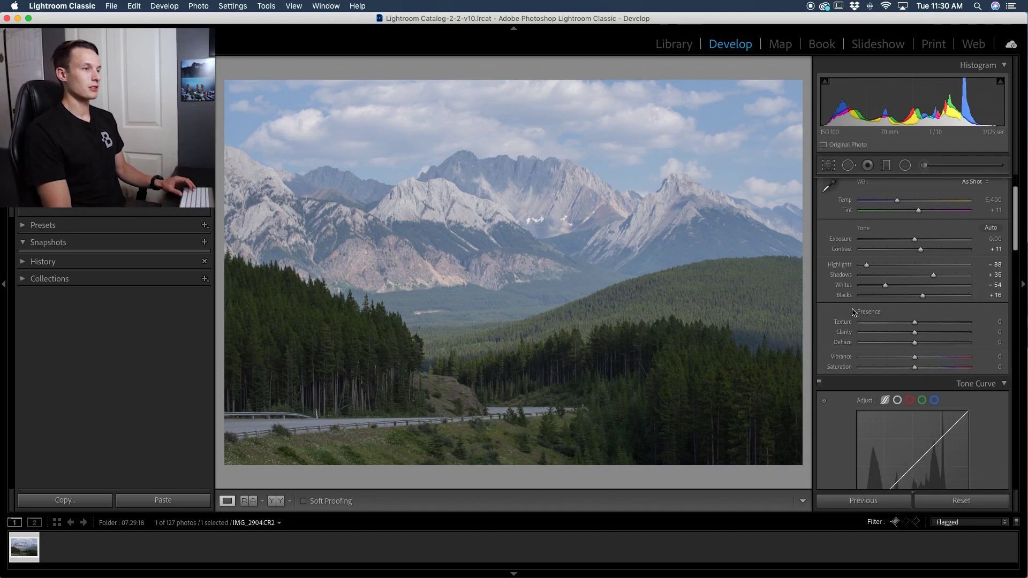
left_click_drag(915, 336, 919, 335)
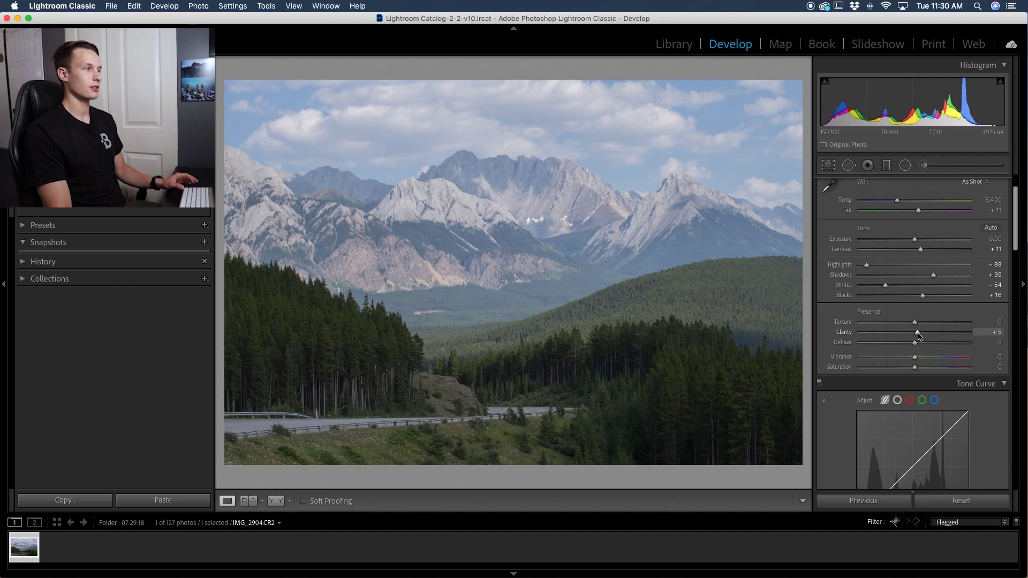
left_click_drag(916, 344, 923, 345)
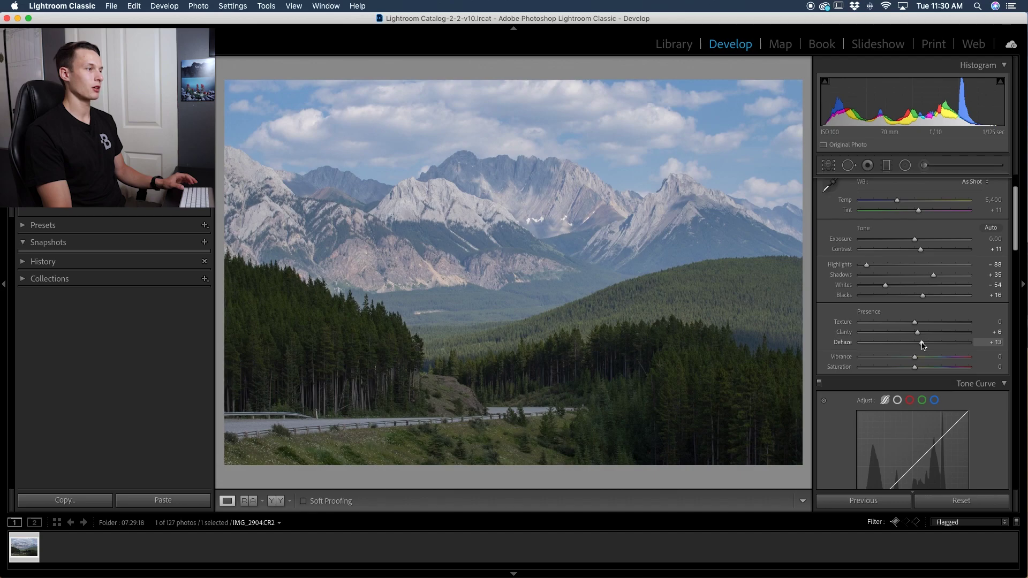
left_click_drag(923, 346, 922, 346)
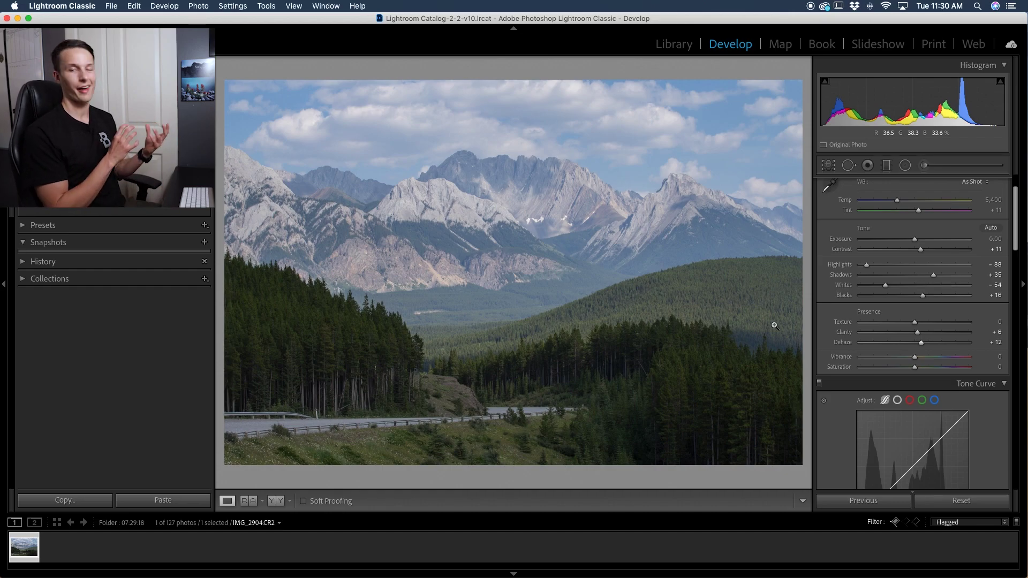
Step: Warm the photo's white balance slightly by raising the colour temperature
scroll(901, 267, "up", 2)
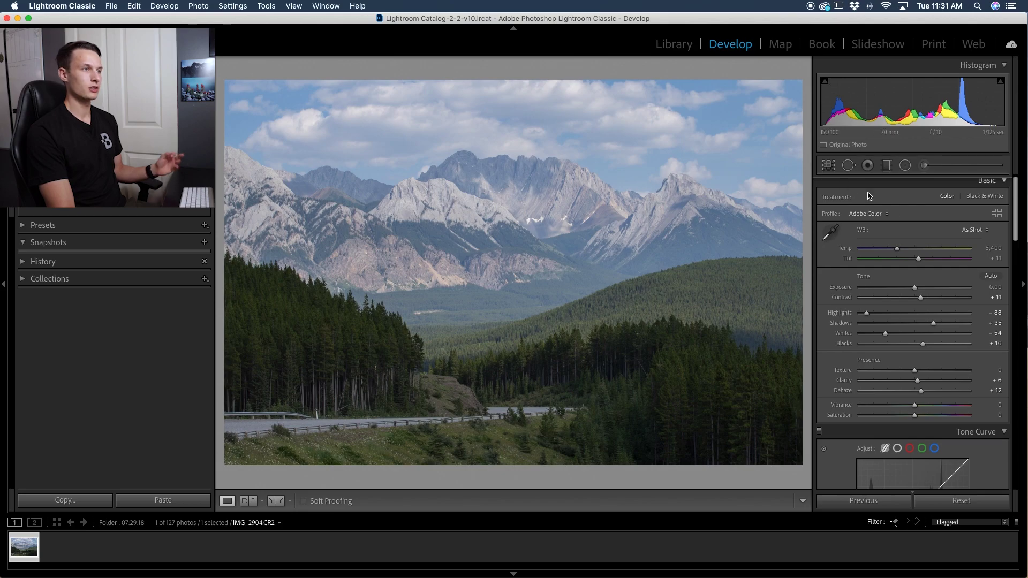
left_click_drag(899, 253, 899, 249)
Step: Shape the RGB point curve with shadows at input 62, output 71, midtones at 129, 128, and highlights at 194, 187
scroll(997, 276, "down", 5)
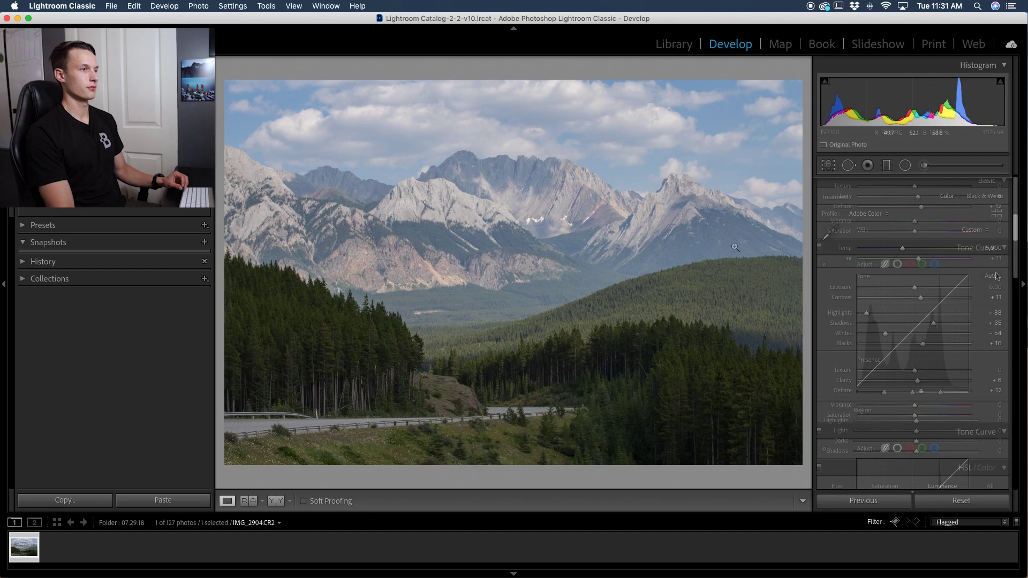
scroll(997, 276, "down", 3)
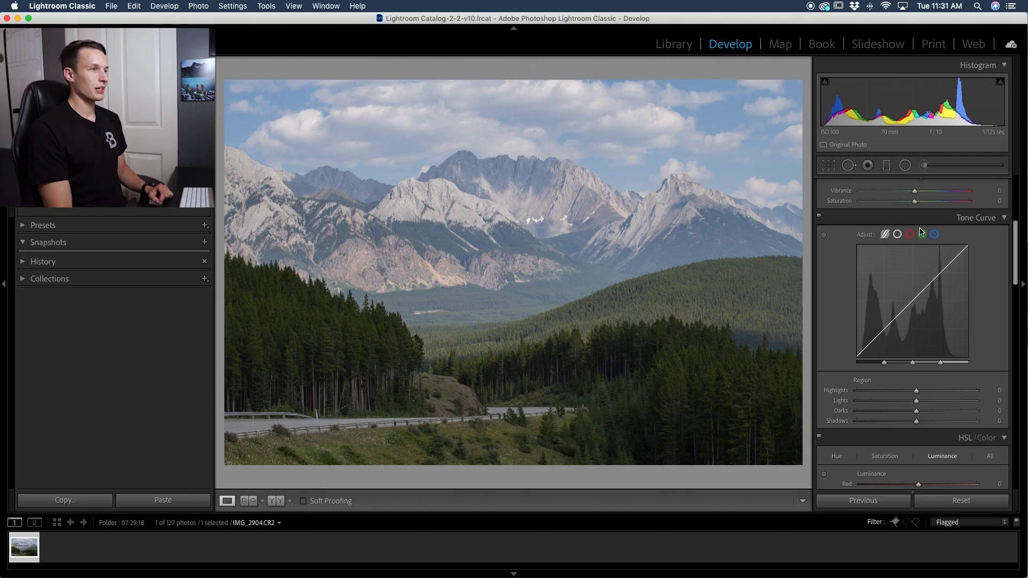
left_click(898, 234)
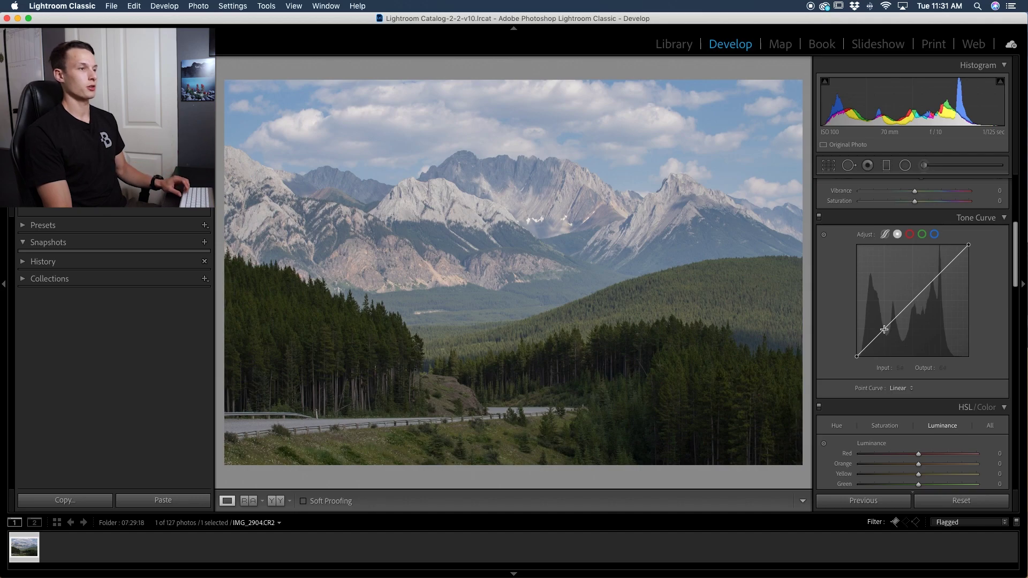
left_click_drag(884, 329, 883, 325)
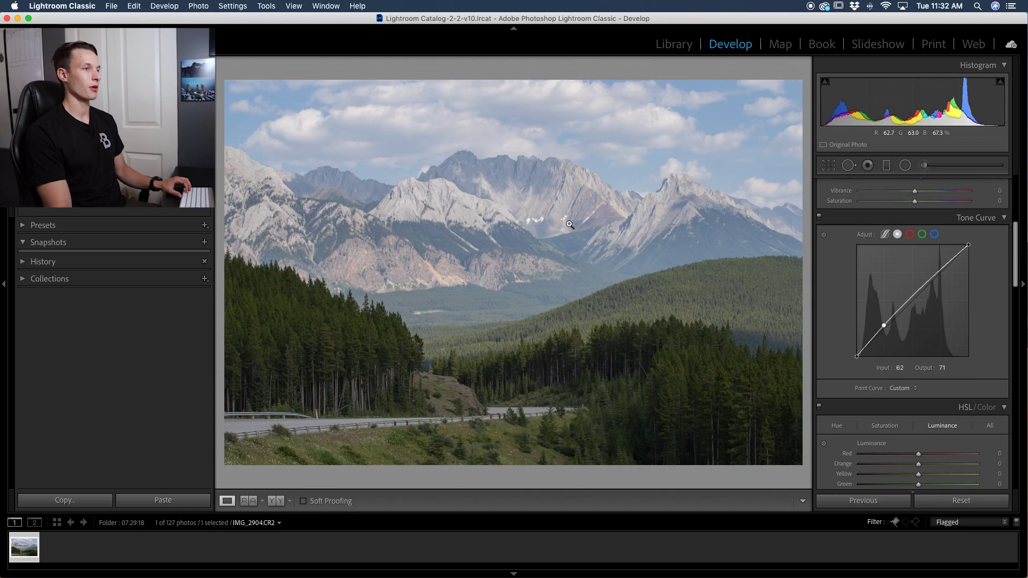
left_click_drag(912, 296, 914, 303)
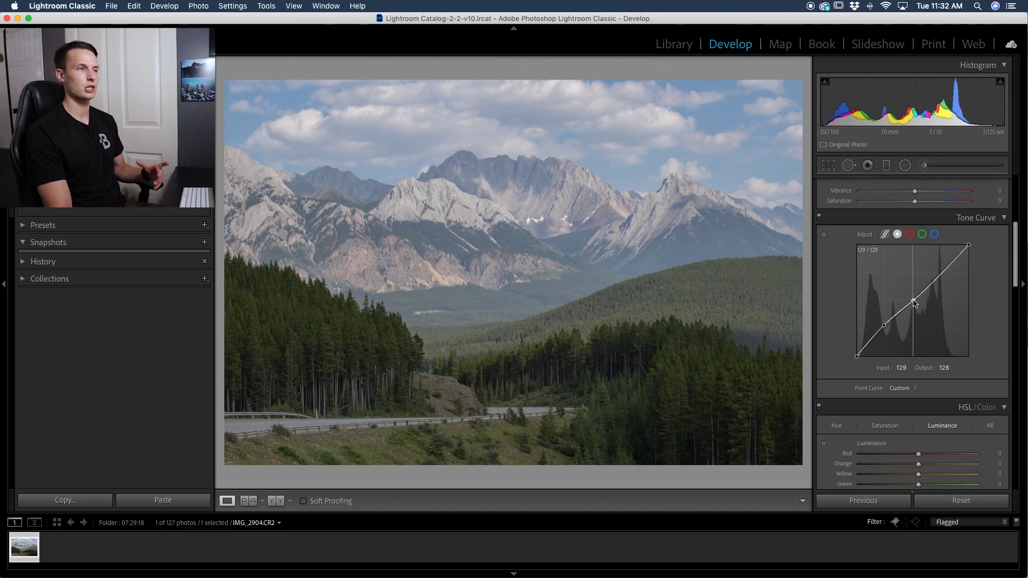
left_click_drag(941, 274, 943, 273)
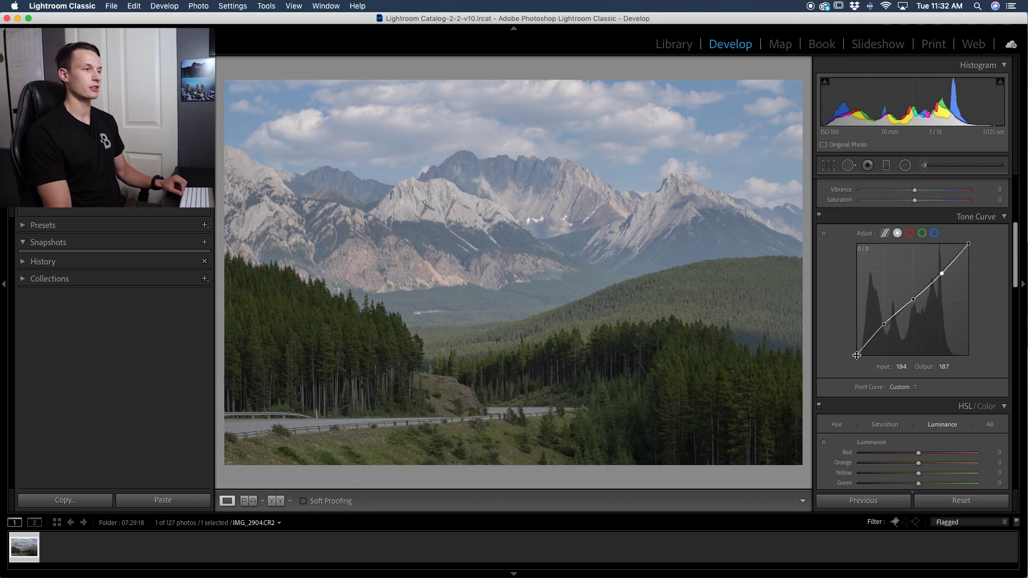
Step: Try lifting the RGB point curve's black point to an output of 20 and return it to 0
left_click(857, 356)
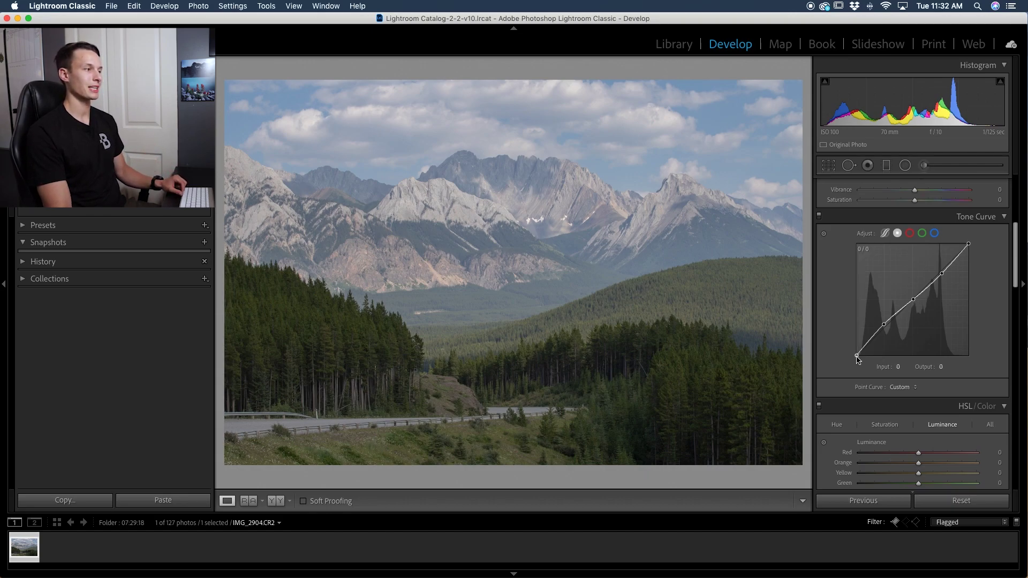
left_click_drag(857, 358, 856, 349)
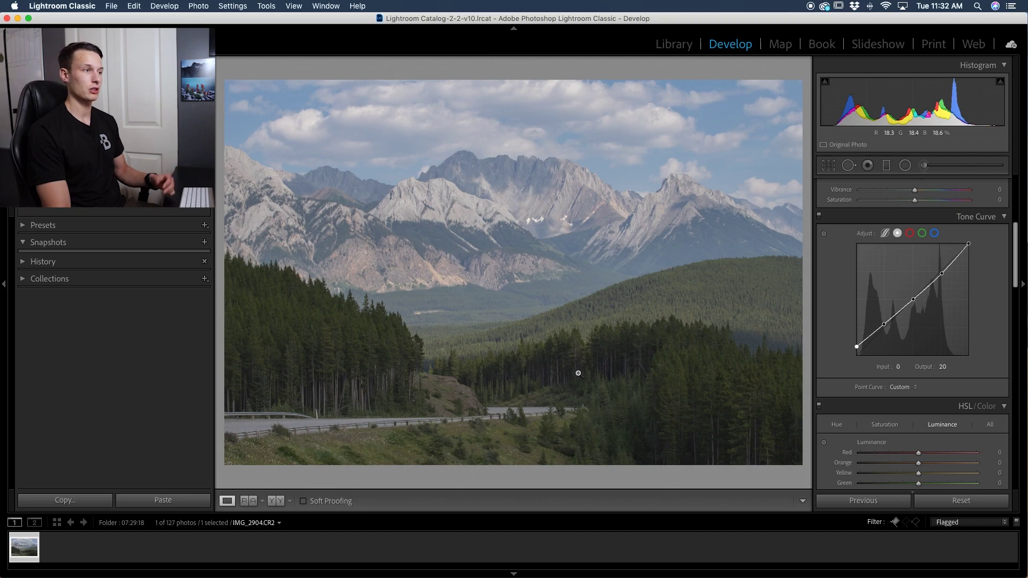
left_click_drag(856, 347, 855, 361)
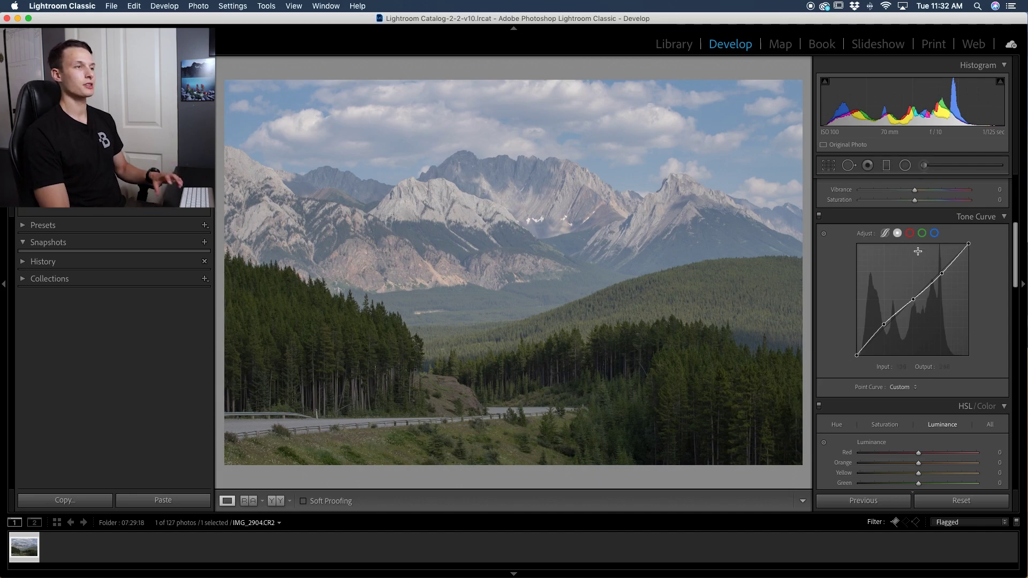
Step: Lower the blue channel curve's highlights to input 189, output 183, and anchor its midtones at input 124, output 124
left_click(935, 234)
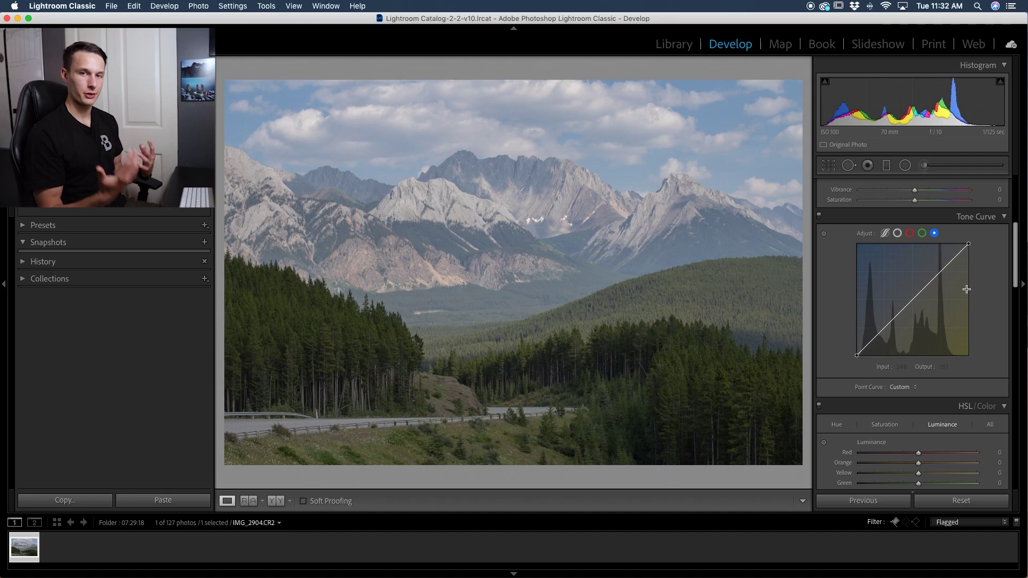
left_click_drag(911, 300, 912, 294)
double_click(912, 294)
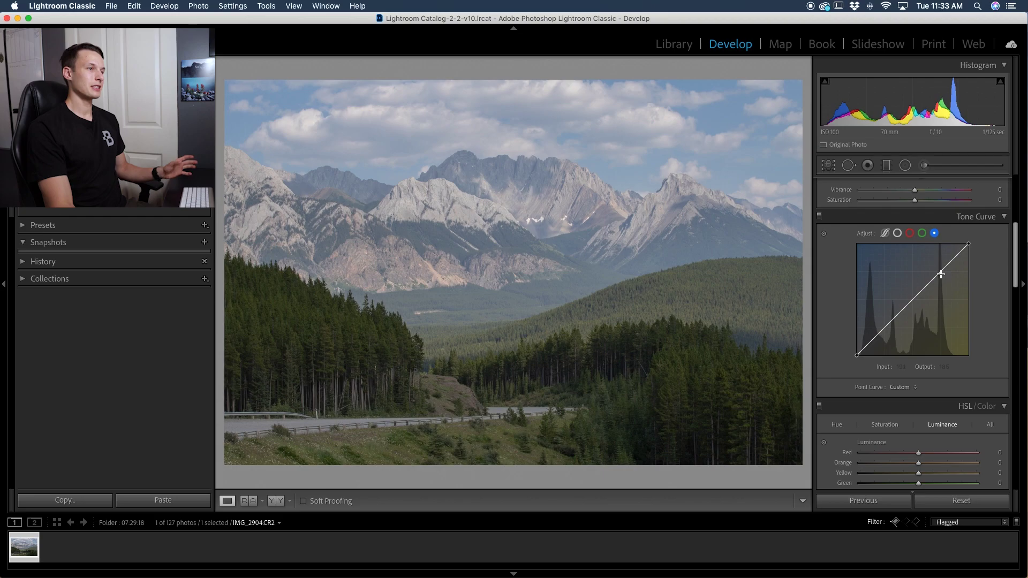
left_click_drag(939, 273, 940, 278)
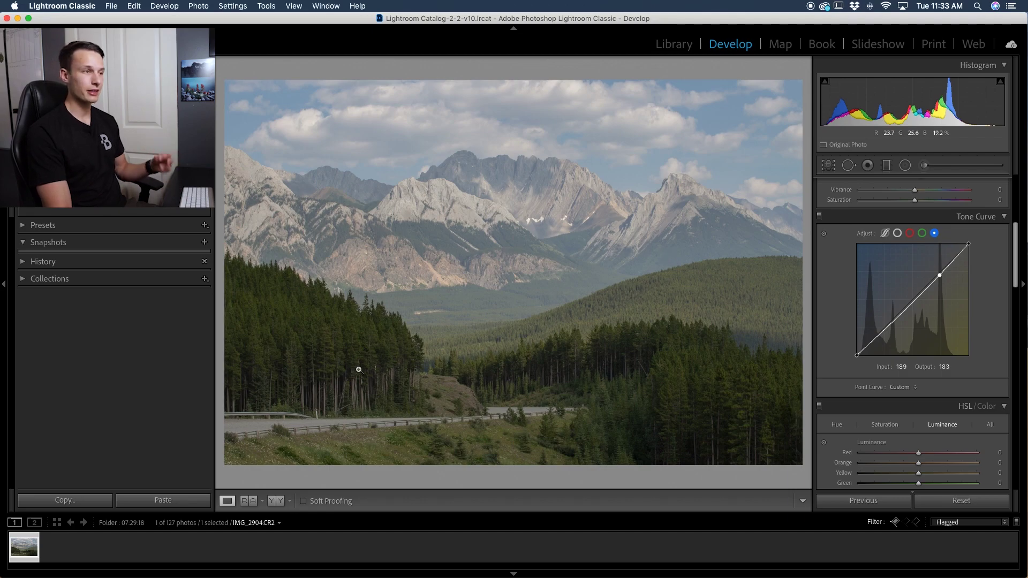
left_click(912, 303)
left_click_drag(913, 303, 912, 304)
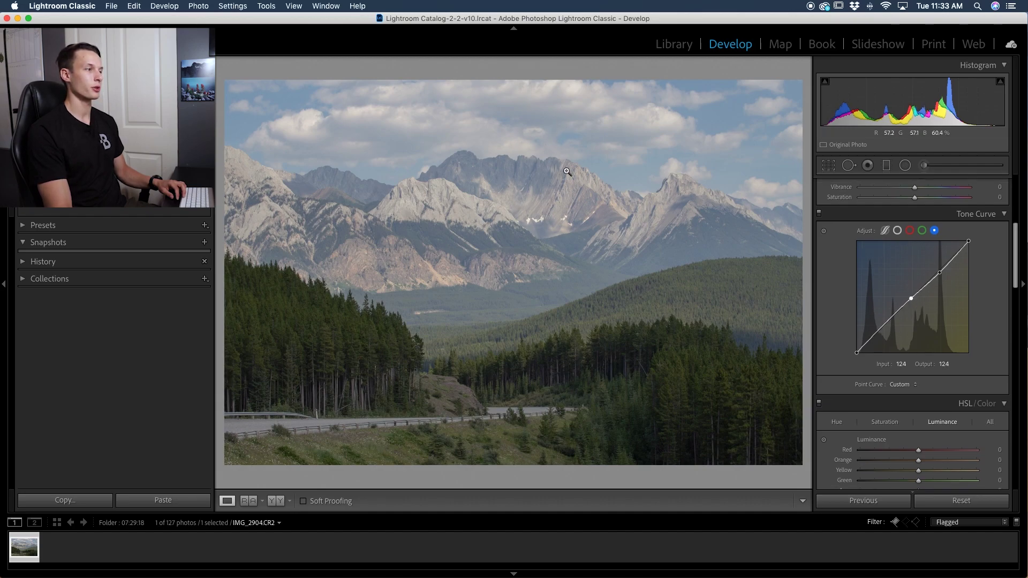
Step: Raise the red channel curve slightly in the highlights and anchor its midtones at input 121, output 122
left_click(911, 232)
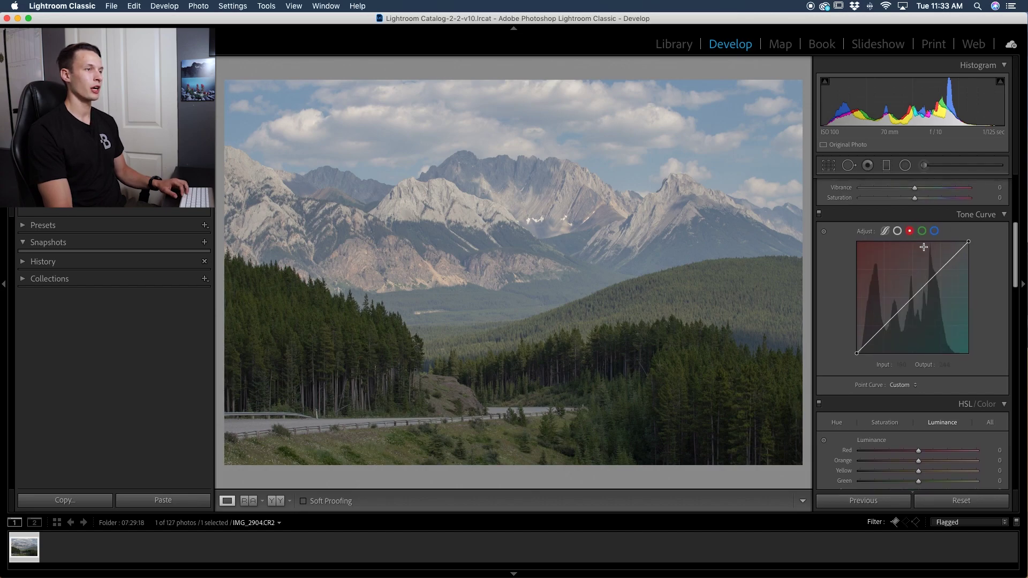
left_click_drag(943, 269, 910, 300)
Step: Compare the photo with and without the tone curve adjustments
scroll(927, 295, "down", 1)
left_click(819, 211)
left_click(819, 210)
left_click(820, 211)
left_click(820, 210)
left_click(819, 211)
left_click(820, 211)
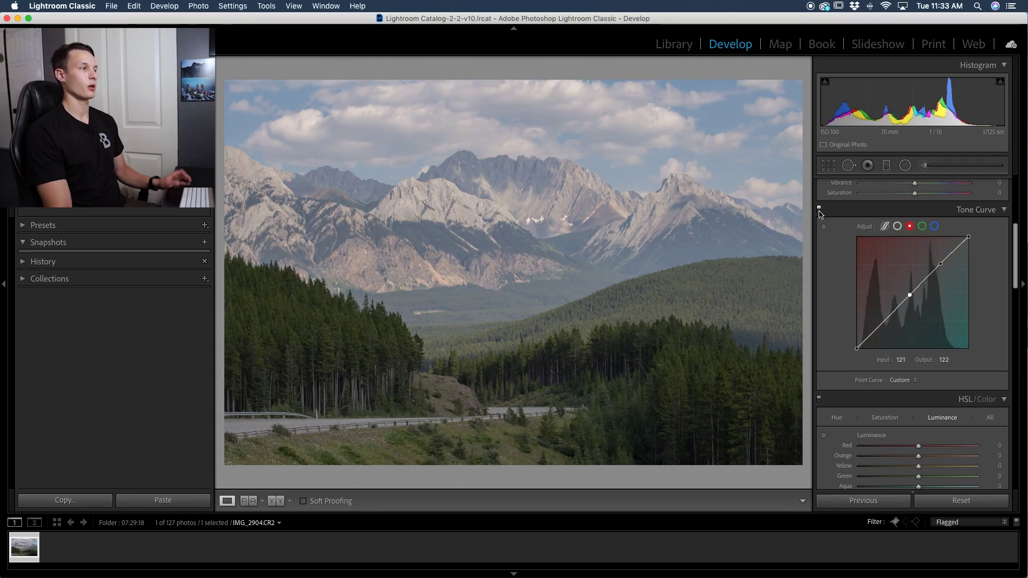
left_click(820, 211)
left_click(819, 211)
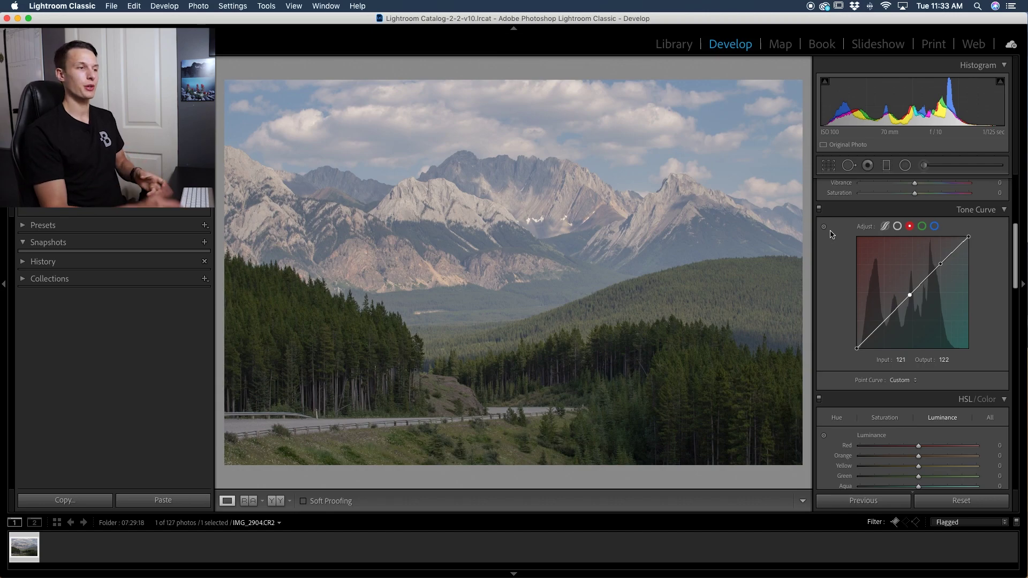
Step: Shift the forest's hues with the targeted adjustment tool, setting Yellow to -24 and Green to -34
scroll(905, 356, "down", 5)
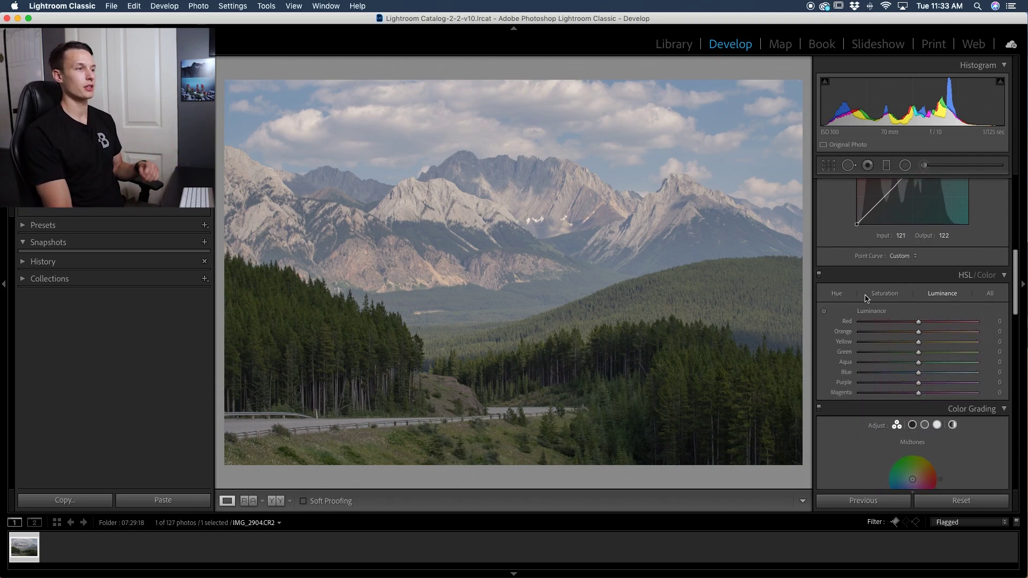
left_click(838, 296)
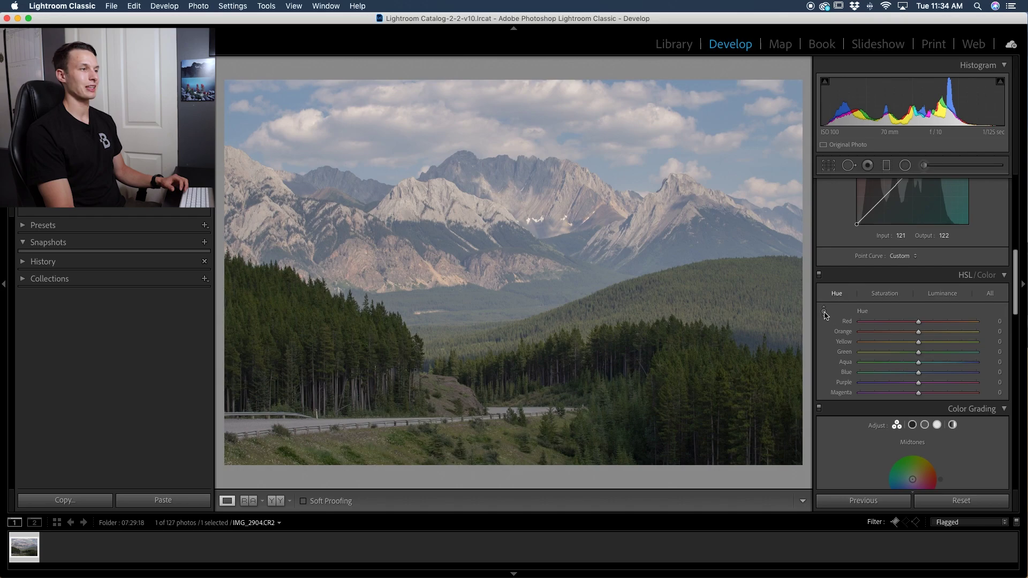
left_click(824, 315)
left_click_drag(687, 335, 670, 391)
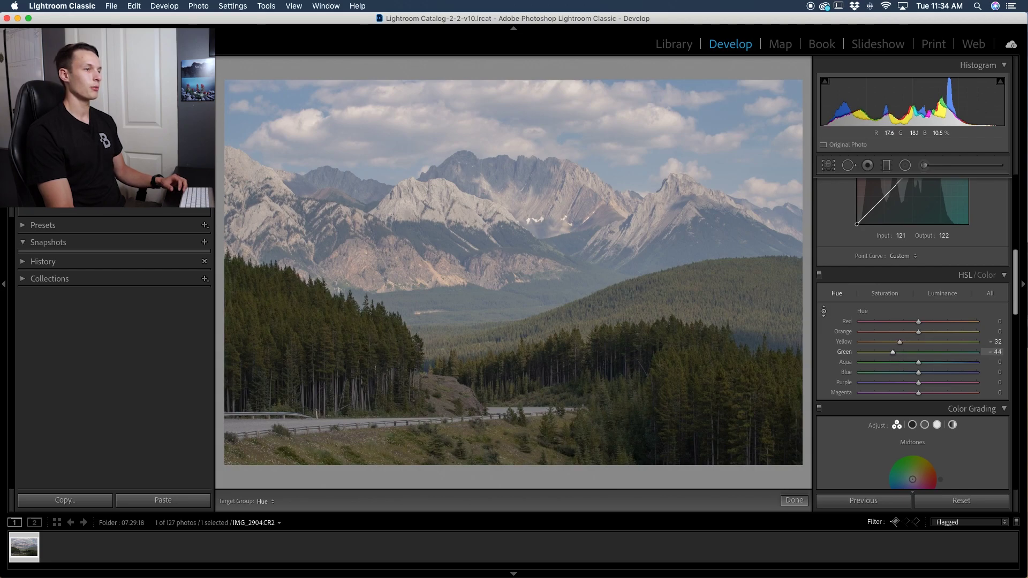
left_click_drag(671, 397, 670, 383)
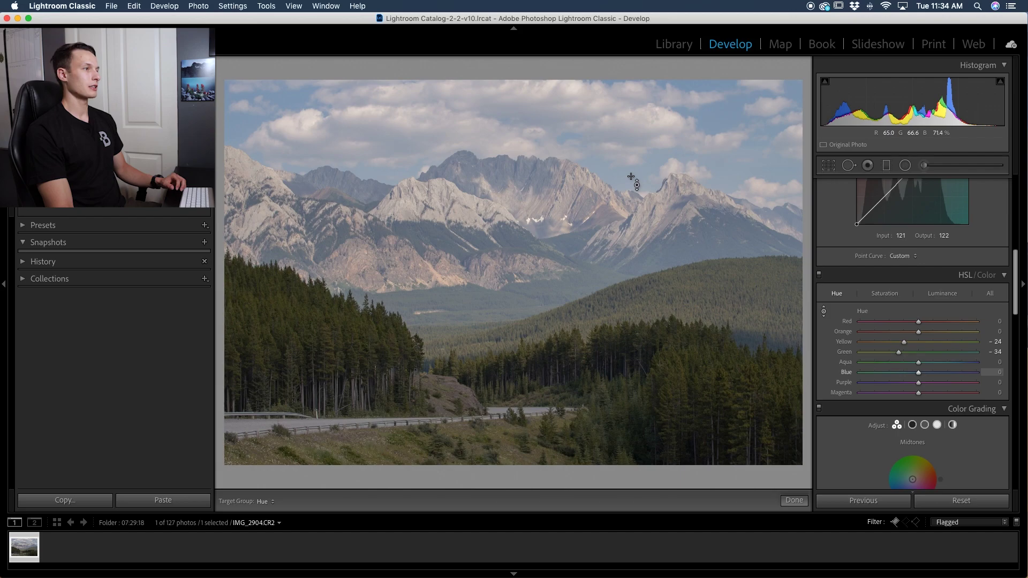
Step: Set the Blue hue to -5, then lower the saturation of Yellow to -26, Green to -46, Aqua to -3 and Blue to -47
left_click_drag(482, 123, 482, 132)
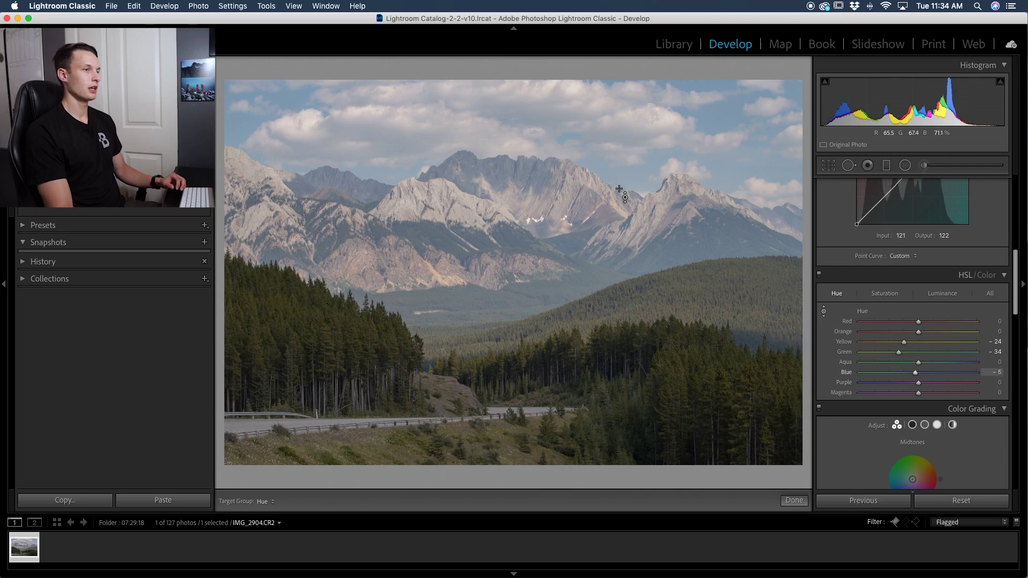
left_click(876, 296)
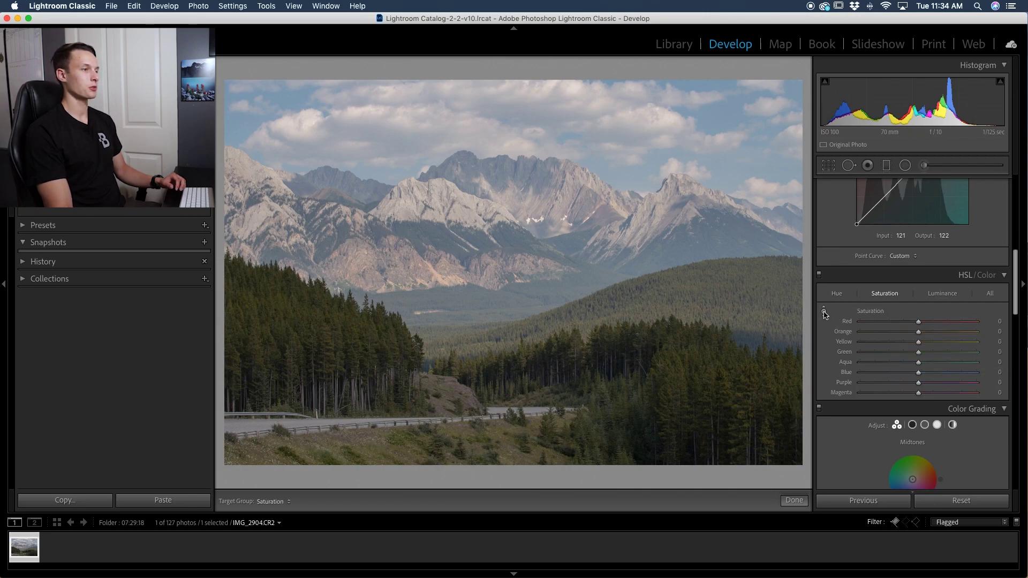
left_click_drag(535, 343, 535, 370)
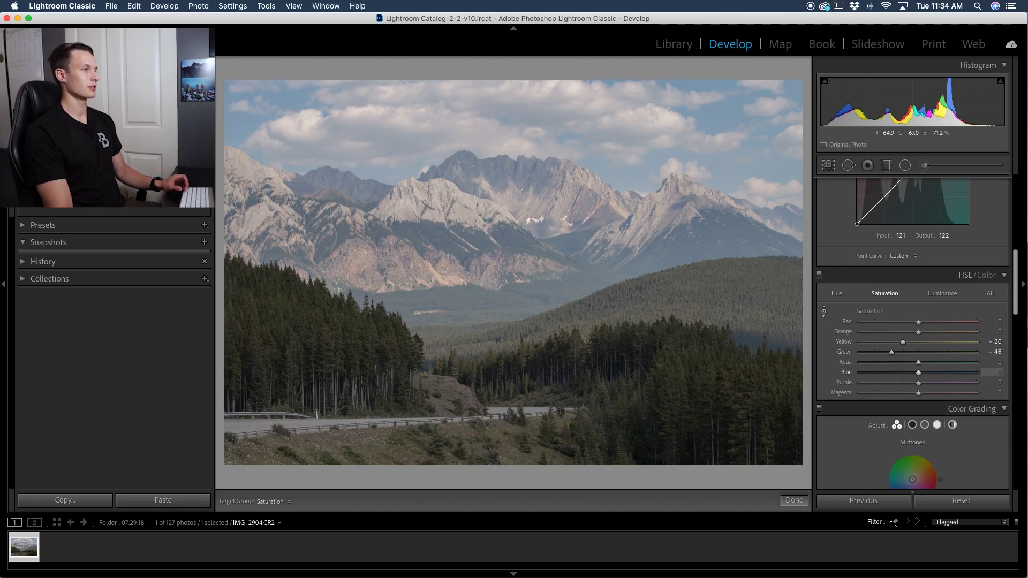
left_click_drag(515, 123, 514, 146)
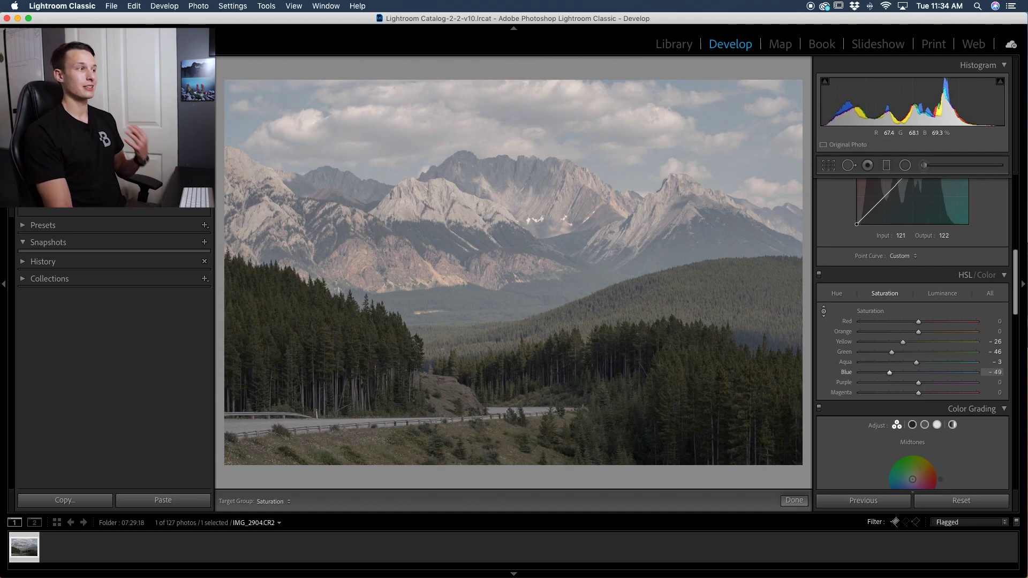
key("Up")
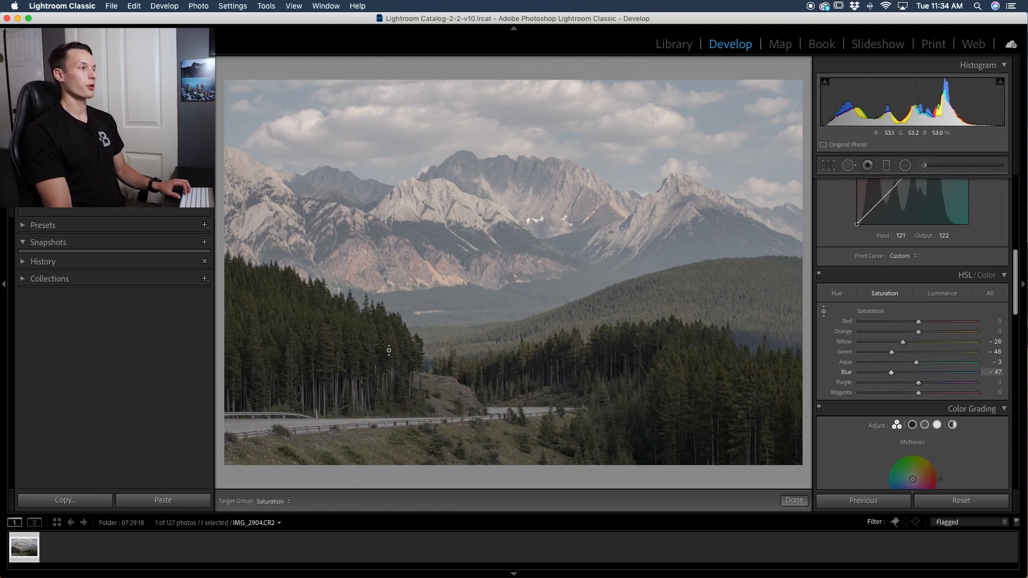
Step: Darken the sky's luminance to Aqua -3 and Blue -36, and brighten the forest's to Yellow +51 and Green +43
left_click(940, 296)
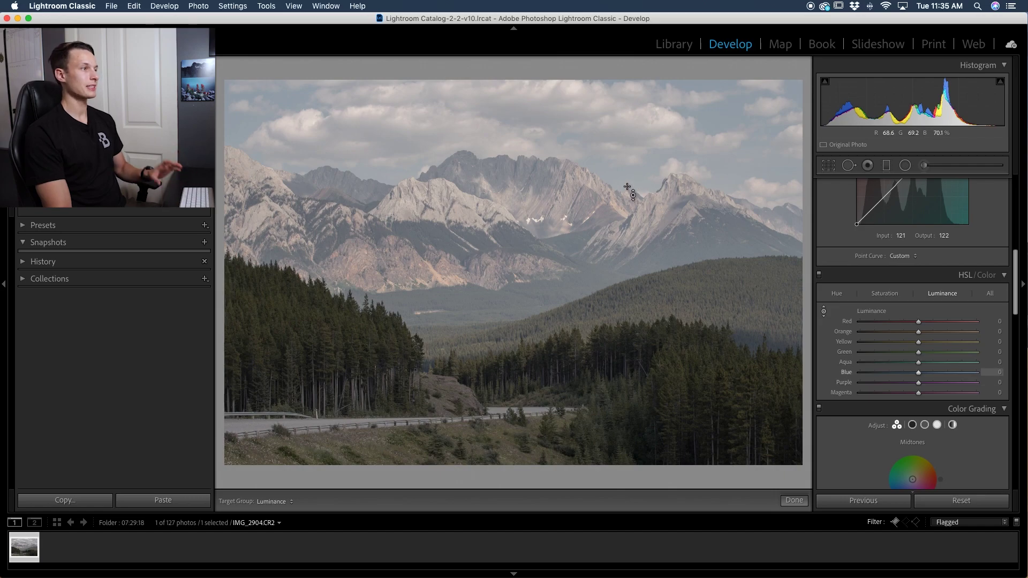
key("Down")
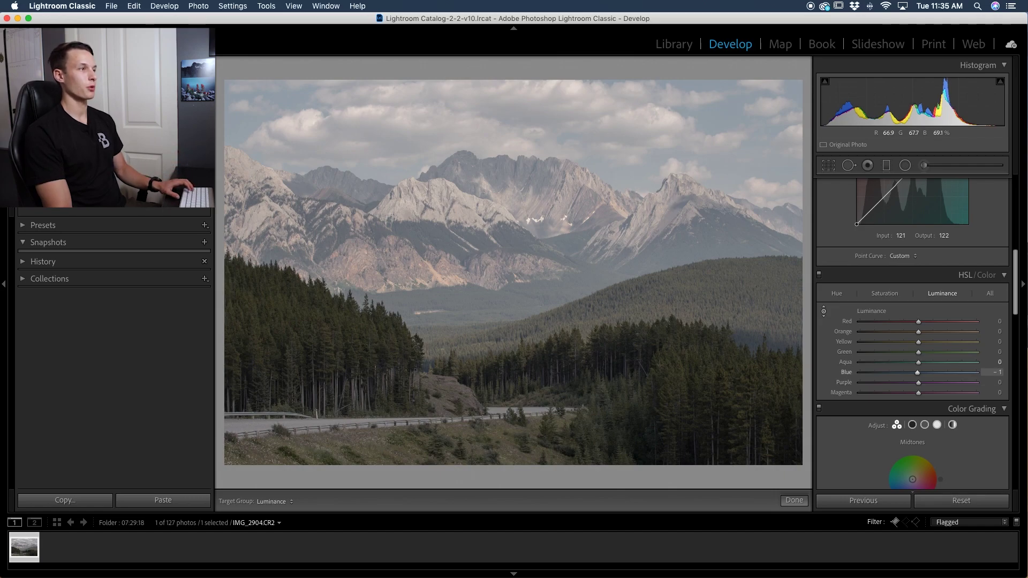
key("Down")
key("Down")
key("Down")
key("Down")
key("Down")
key("Down")
key("Down")
key("Down")
key("Down")
key("Down")
key("Down")
key("Down")
key("Down")
key("Down")
key("Down")
key("Down")
key("Down")
key("Down")
key("Down")
key("Down")
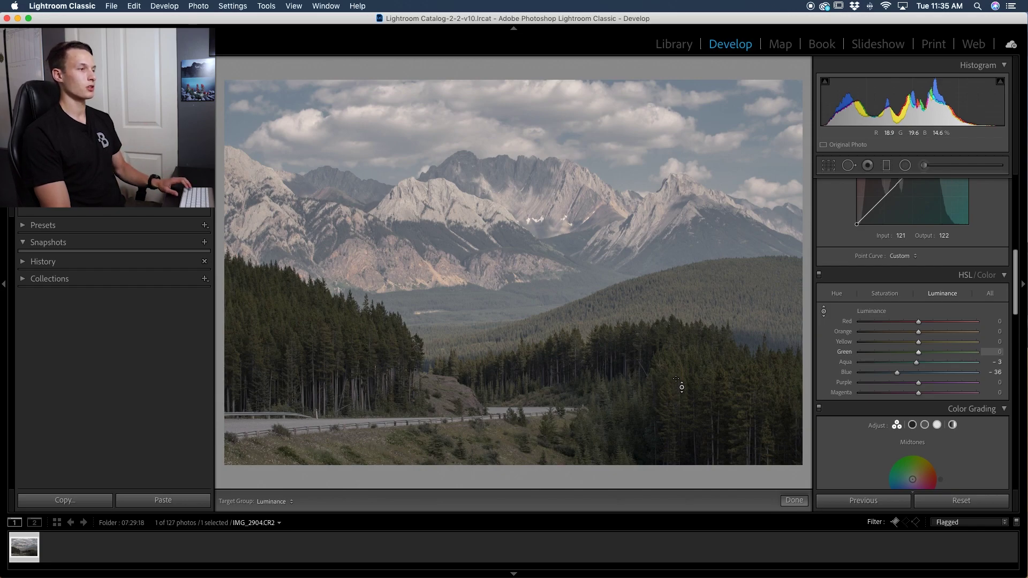
left_click_drag(375, 385, 375, 343)
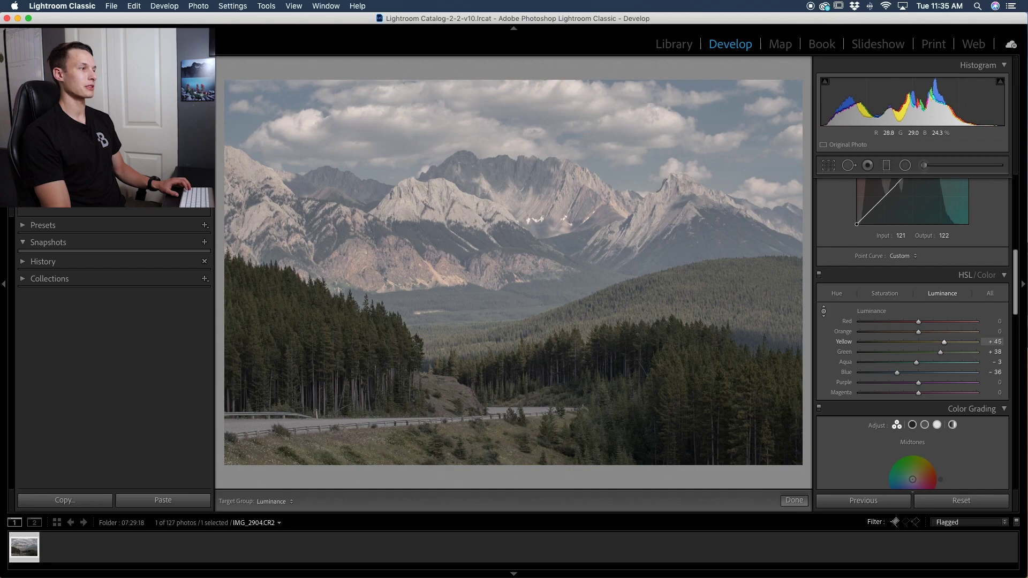
left_click_drag(375, 343, 375, 338)
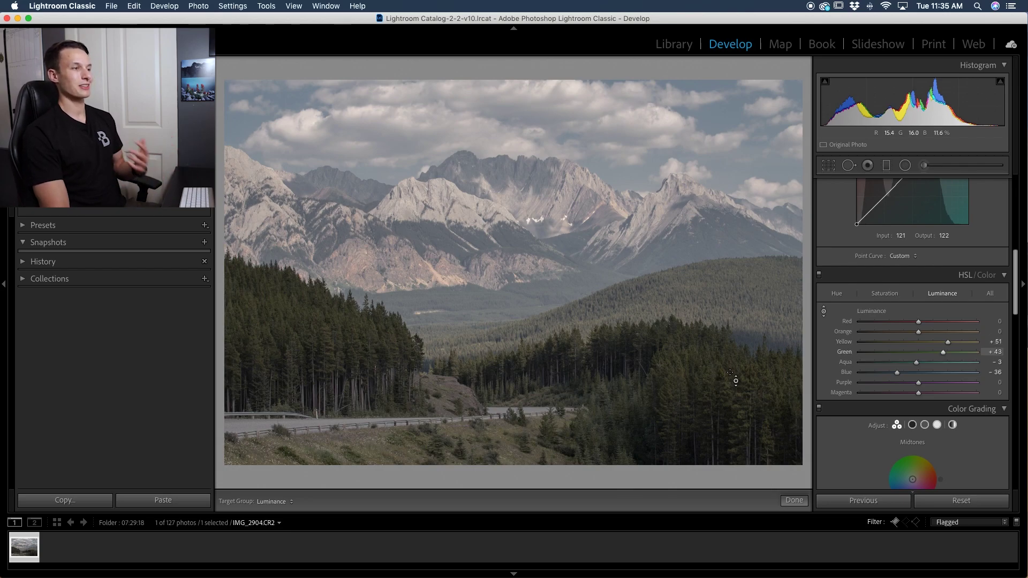
Step: Ease the desaturation of the forest and sky, setting saturation to Yellow -16, Green -26 and Blue -44
left_click(885, 295)
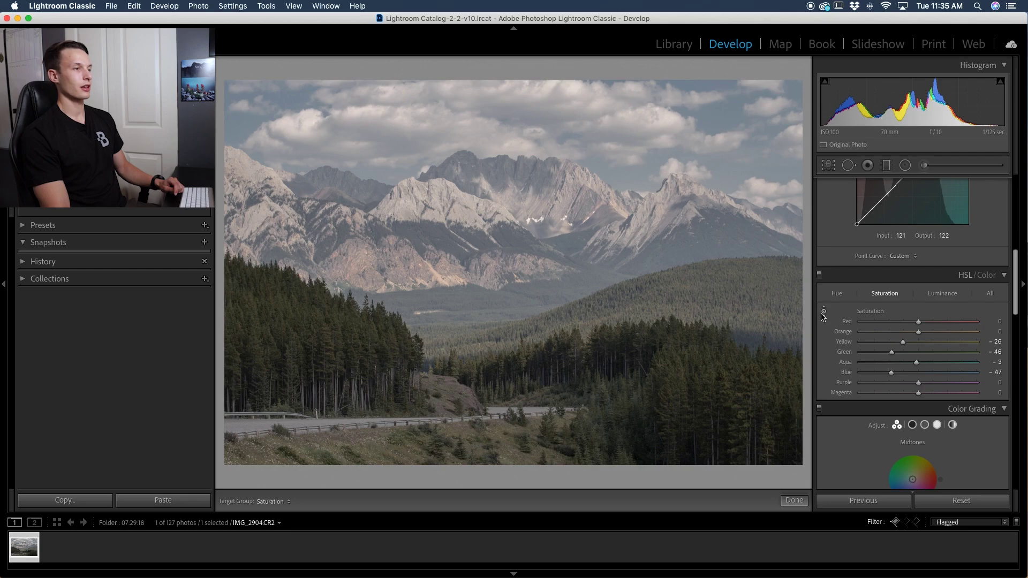
left_click_drag(775, 364, 775, 343)
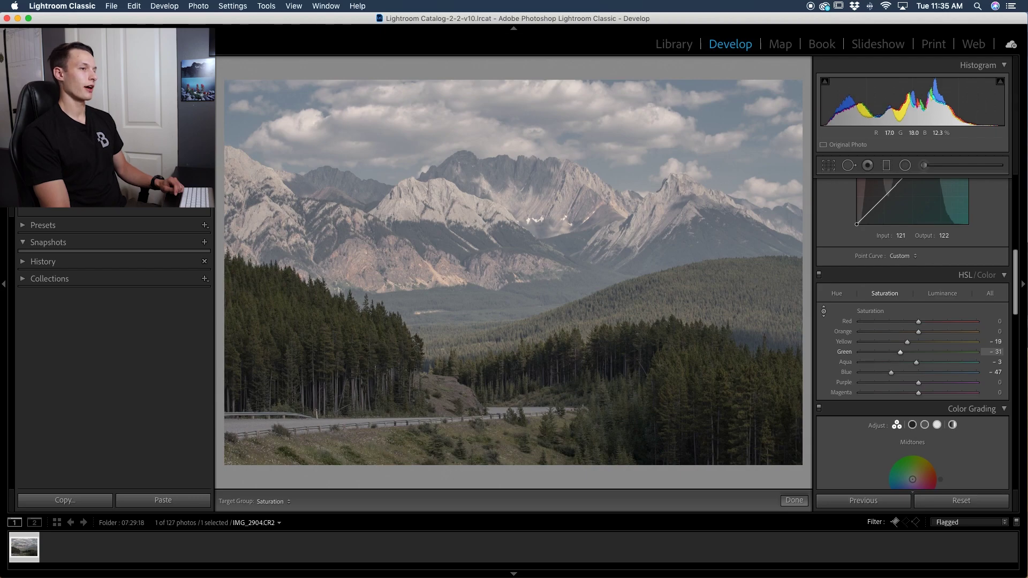
key("Up")
key("Up")
key("Up")
key("Up")
key("Up")
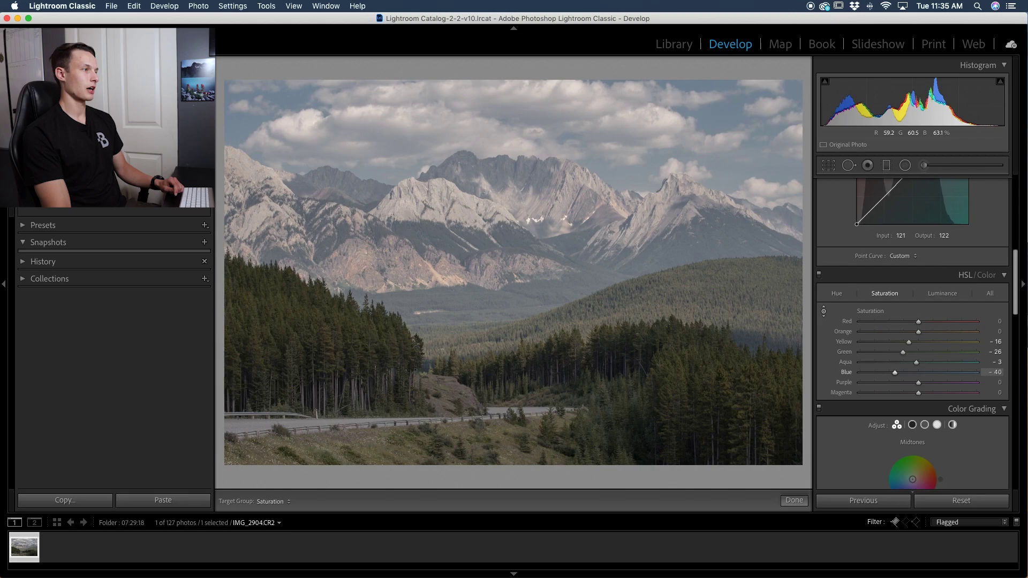
key("Down")
key("Down")
key("Down")
Step: Compare the photo with and without the HSL colour adjustments
left_click(818, 275)
left_click(818, 275)
left_click(818, 275)
left_click(818, 276)
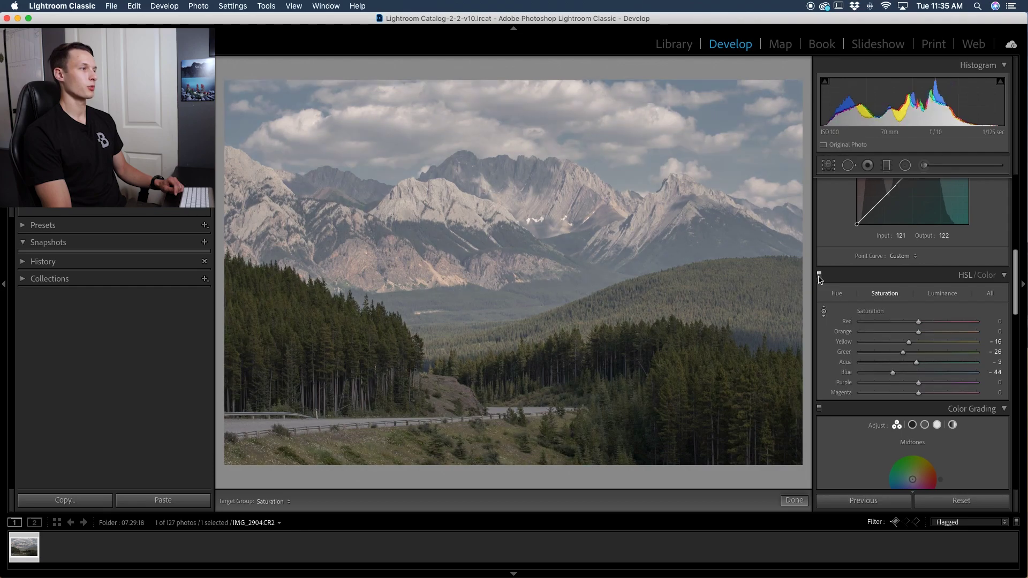
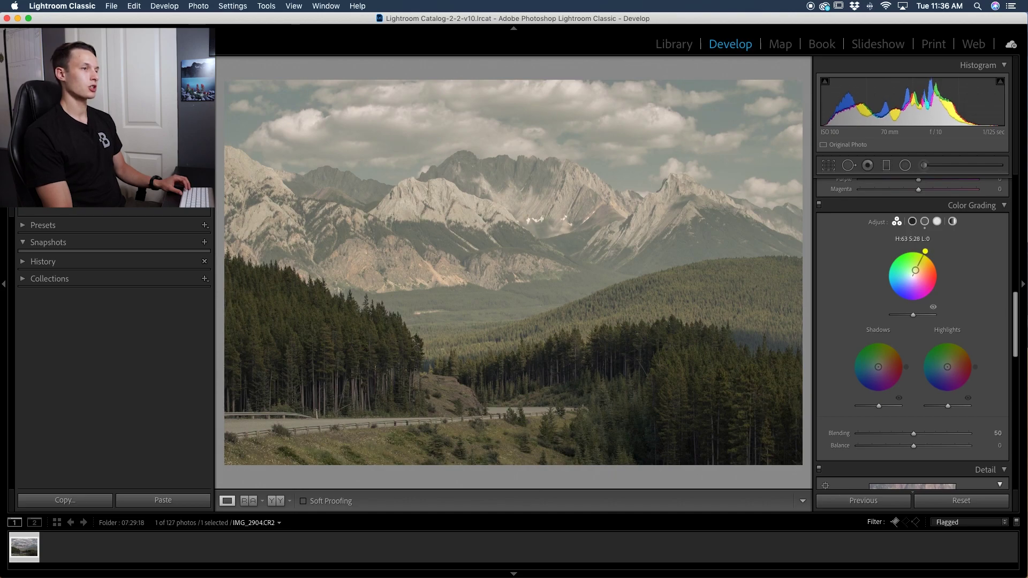
Step: Colour-grade the midtones with a faint yellow, the shadows with hue 228, saturation 15, and the highlights with hue 214, saturation 9
left_click_drag(916, 270, 913, 274)
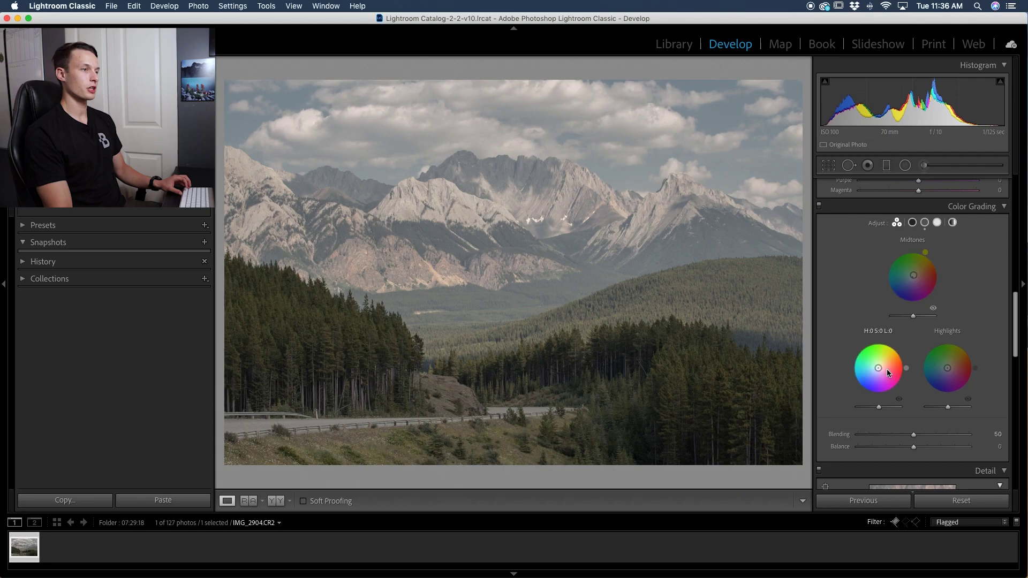
left_click_drag(882, 375, 876, 370)
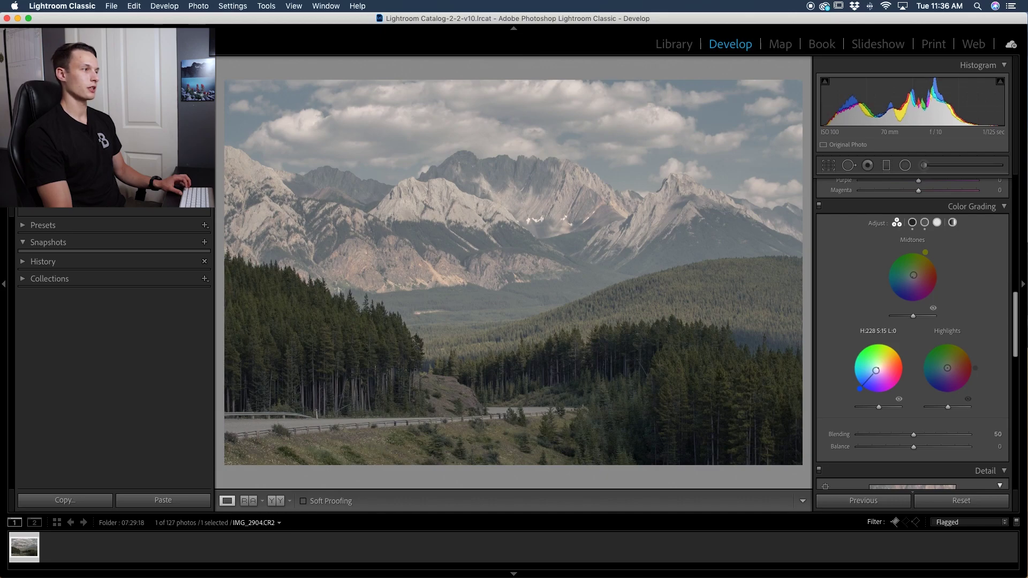
left_click_drag(952, 369, 945, 369)
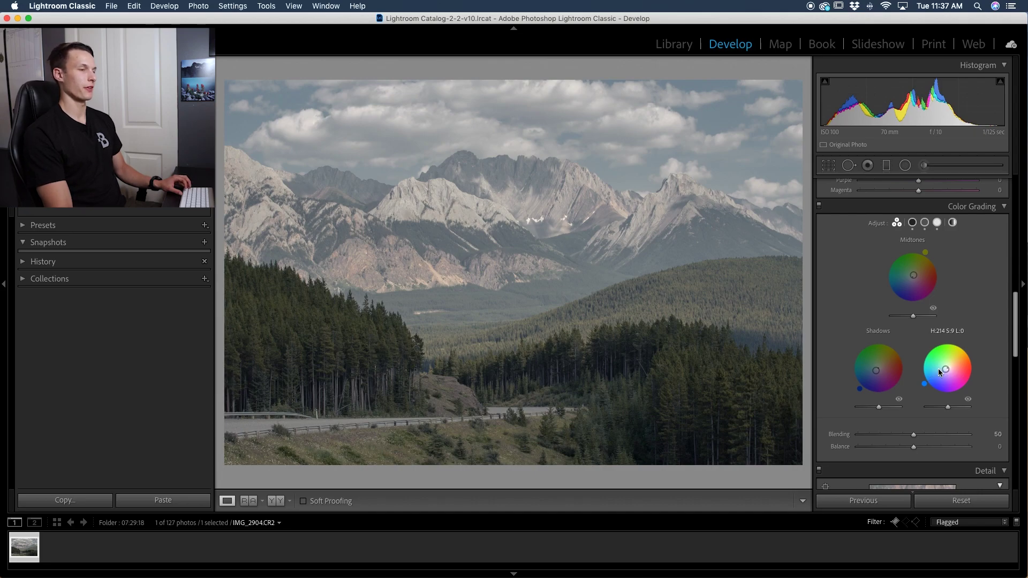
Step: Set the colour grading Blending to 33 and Balance to -6
scroll(936, 367, "down", 1)
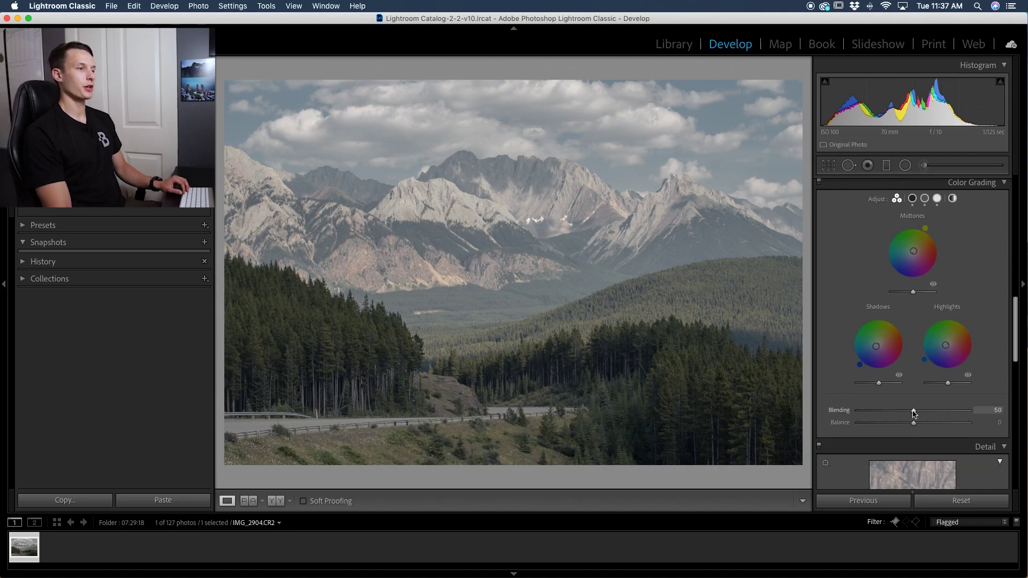
mouse_move(920, 413)
left_mouse_down()
mouse_move(932, 414)
mouse_move(899, 416)
mouse_move(923, 415)
left_mouse_up()
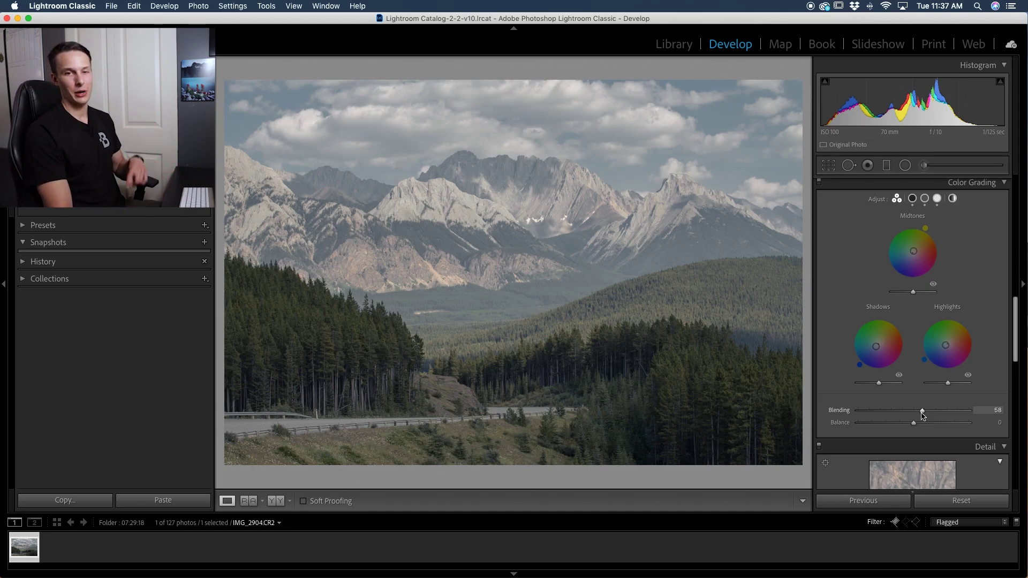
left_click_drag(922, 415, 895, 415)
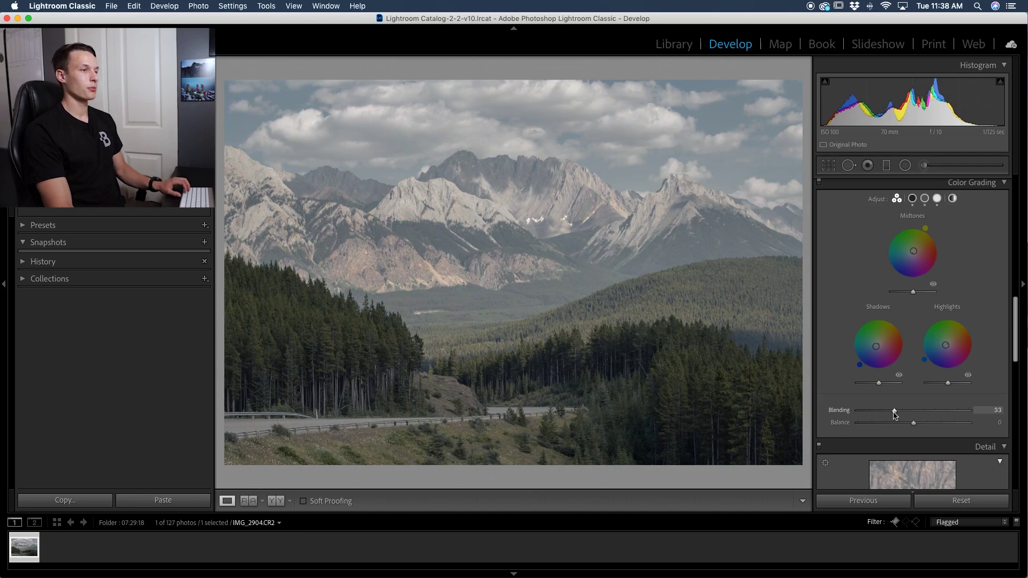
mouse_move(914, 423)
left_mouse_down()
mouse_move(932, 424)
mouse_move(914, 426)
left_mouse_up()
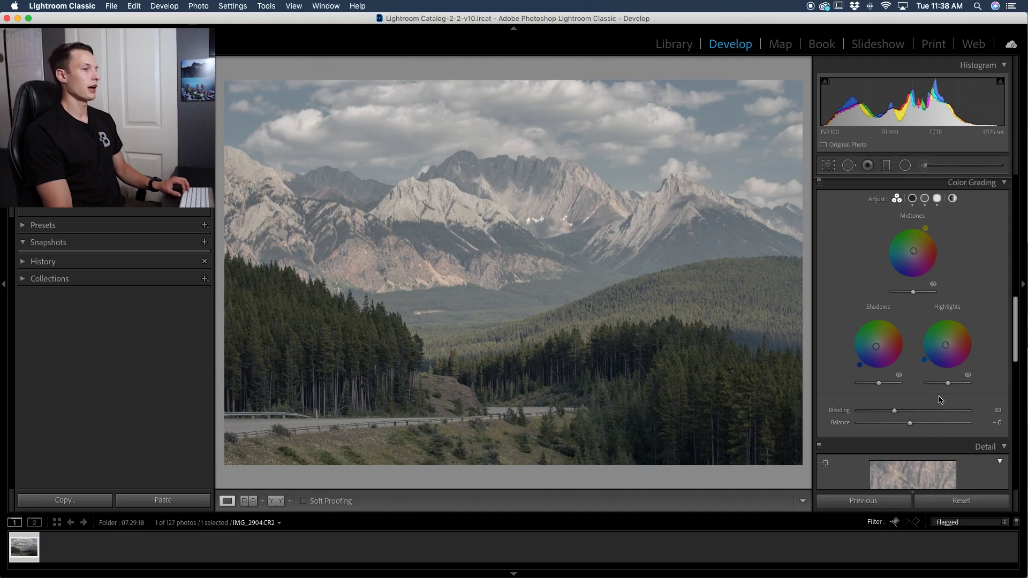
Step: Set the sharpening amount to 59 and luminance noise reduction to 10, and enable chromatic aberration removal and lens profile corrections
scroll(934, 405, "down", 5)
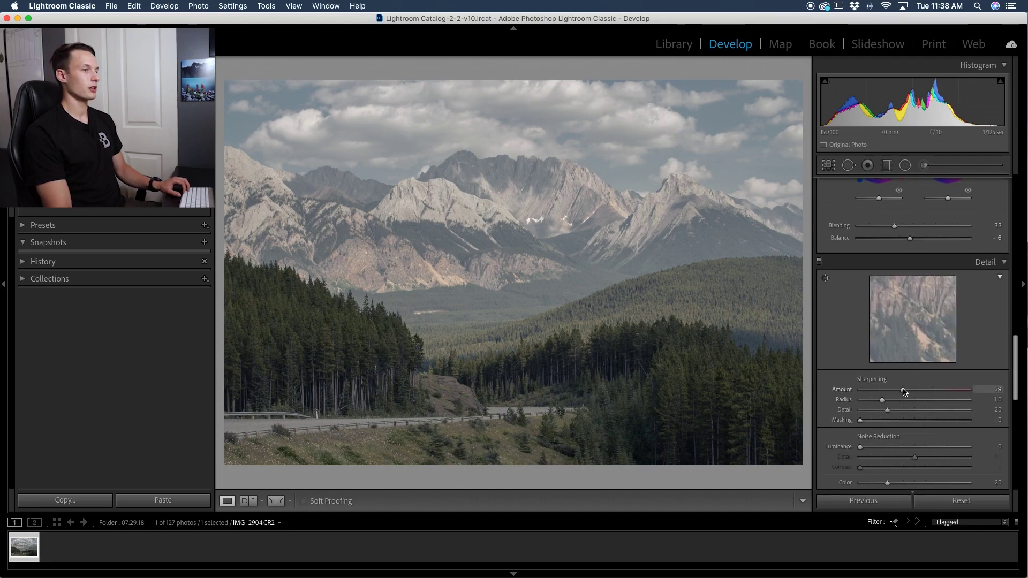
left_click_drag(864, 450, 874, 450)
scroll(857, 375, "down", 7)
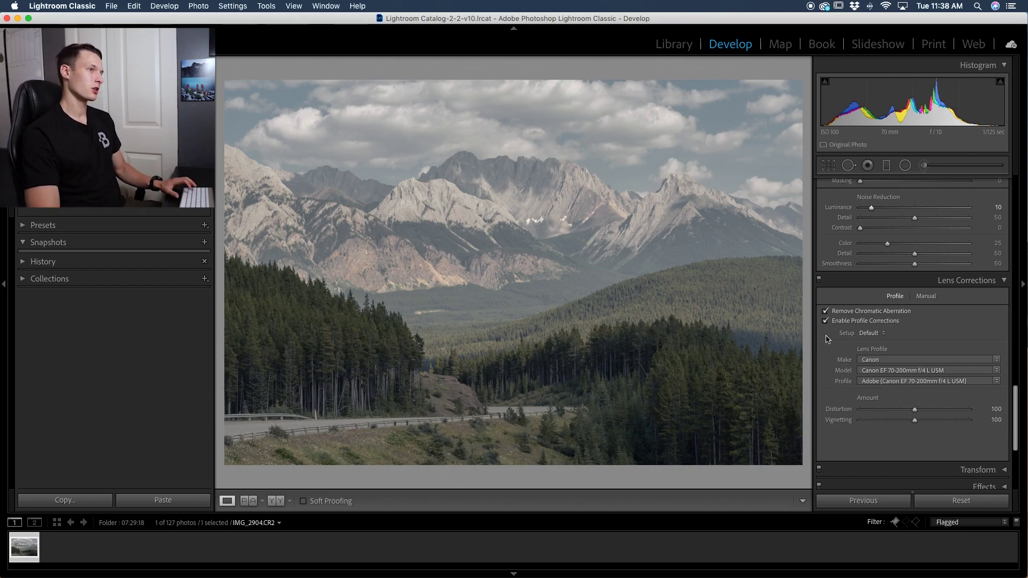
Step: Place a graduated filter from the mountain peaks down to the forest and reset its exposure to 0
scroll(857, 343, "up", 12)
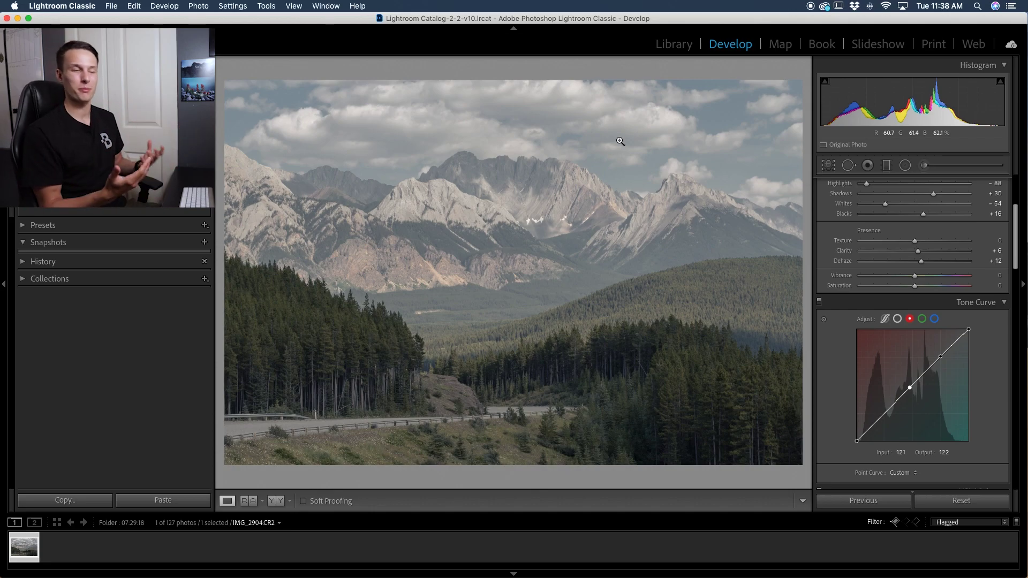
left_click(886, 169)
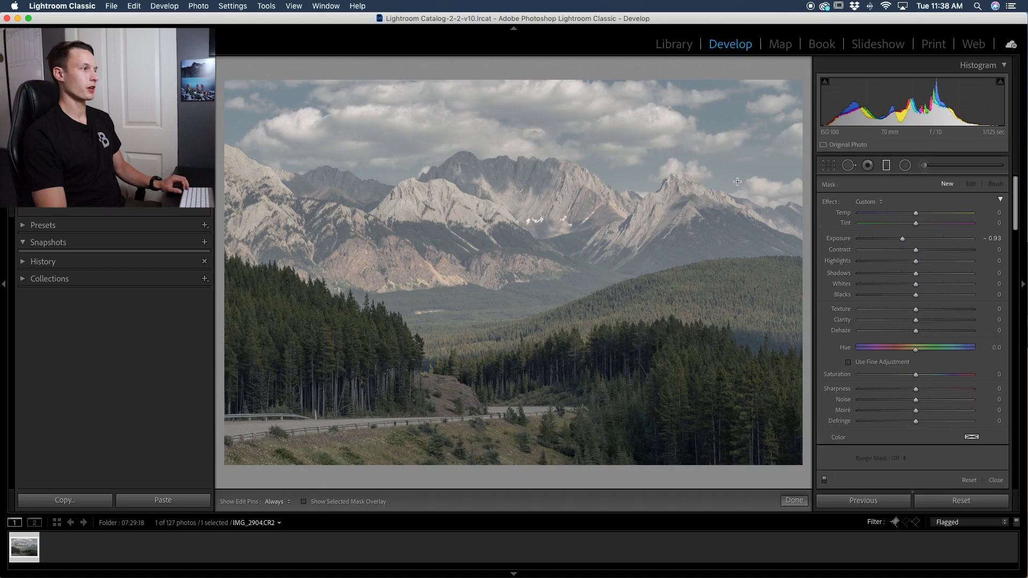
left_click_drag(501, 160, 503, 322)
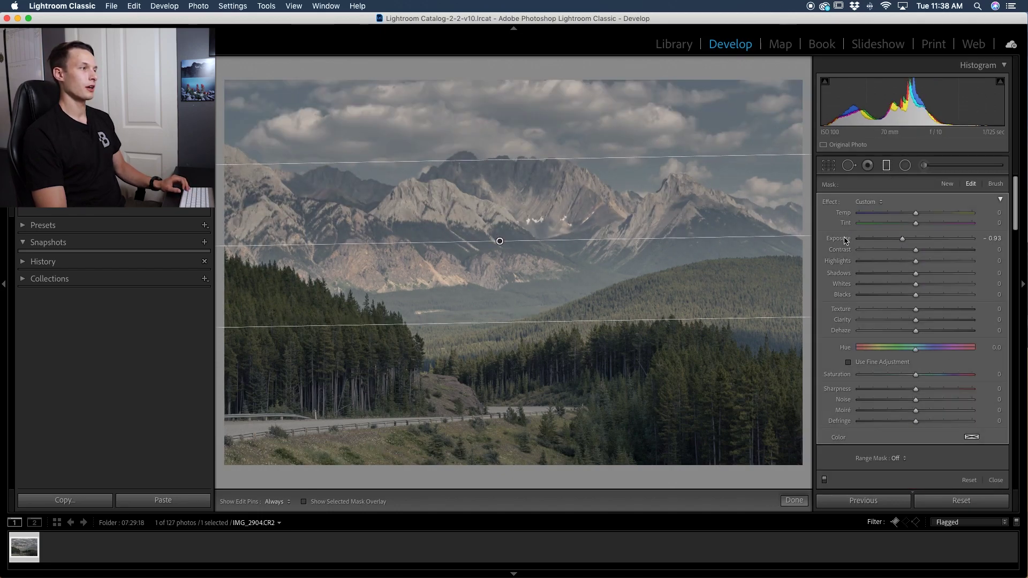
double_click(845, 241)
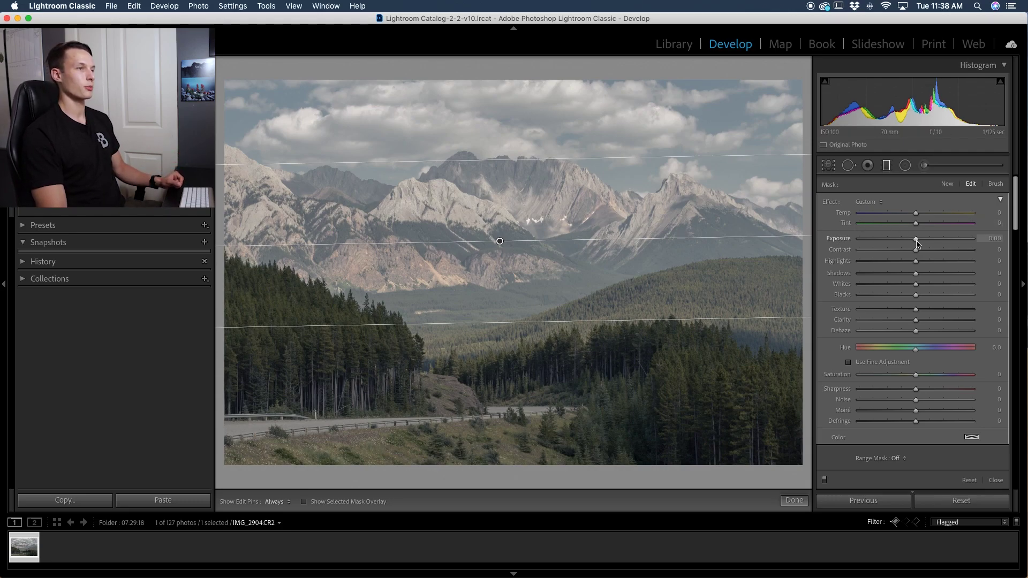
Step: Set the graduated filter's Contrast to 37, Clarity to 8, Dehaze to 9 and Exposure to 0.22
scroll(917, 245, "down", 1)
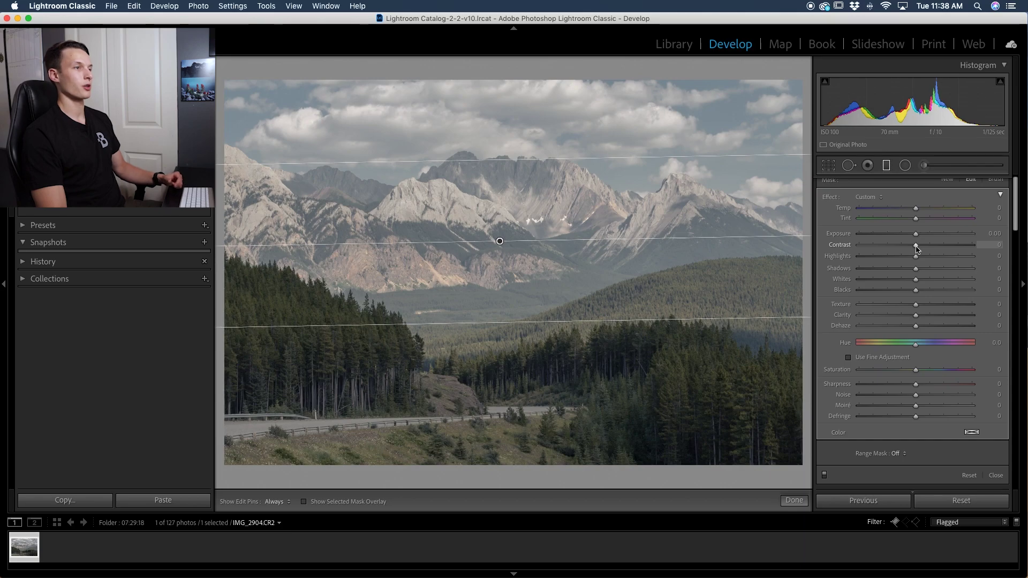
left_click_drag(928, 248, 944, 248)
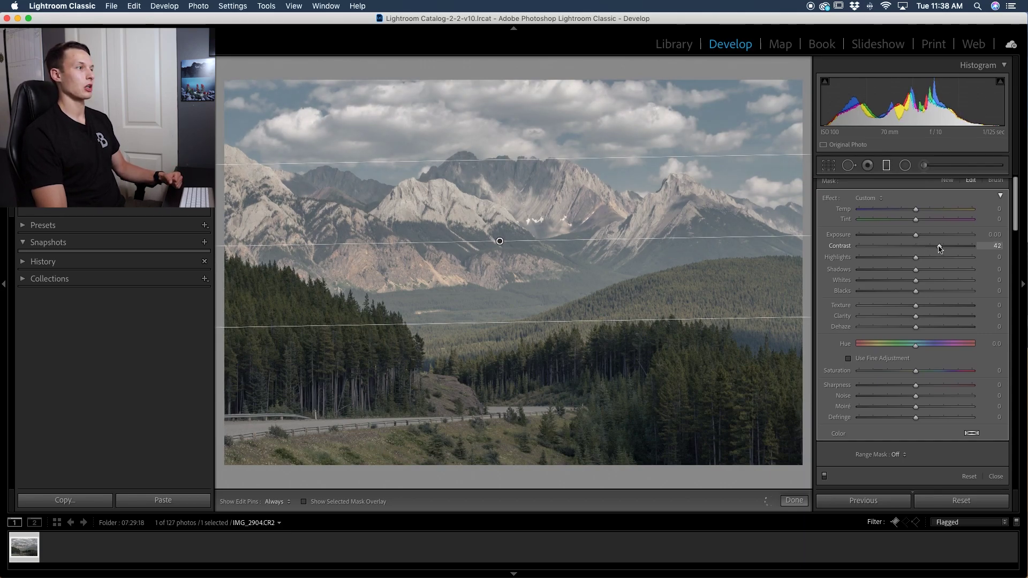
left_click_drag(939, 248, 937, 249)
scroll(937, 248, "up", 1)
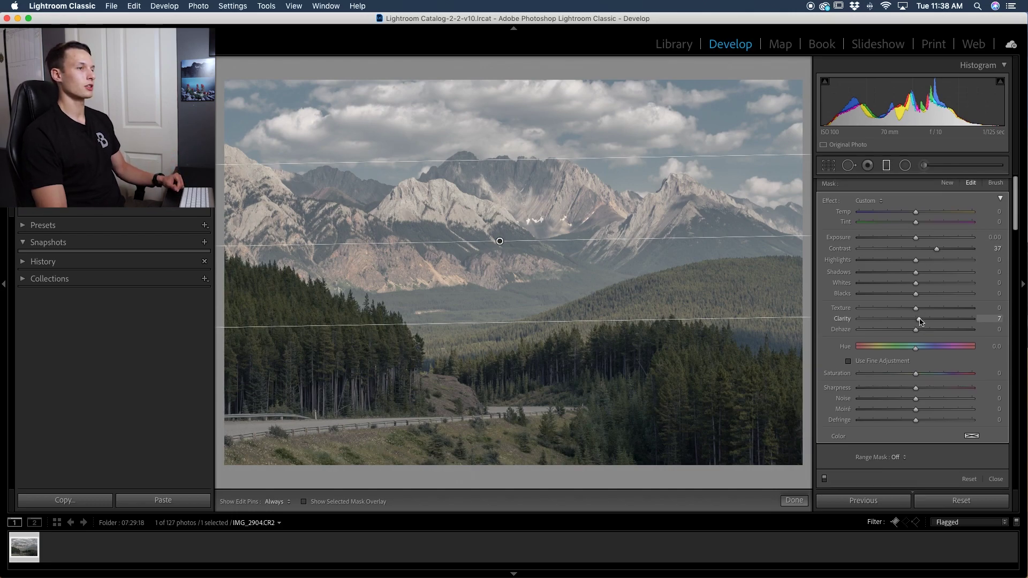
left_click_drag(917, 330, 921, 332)
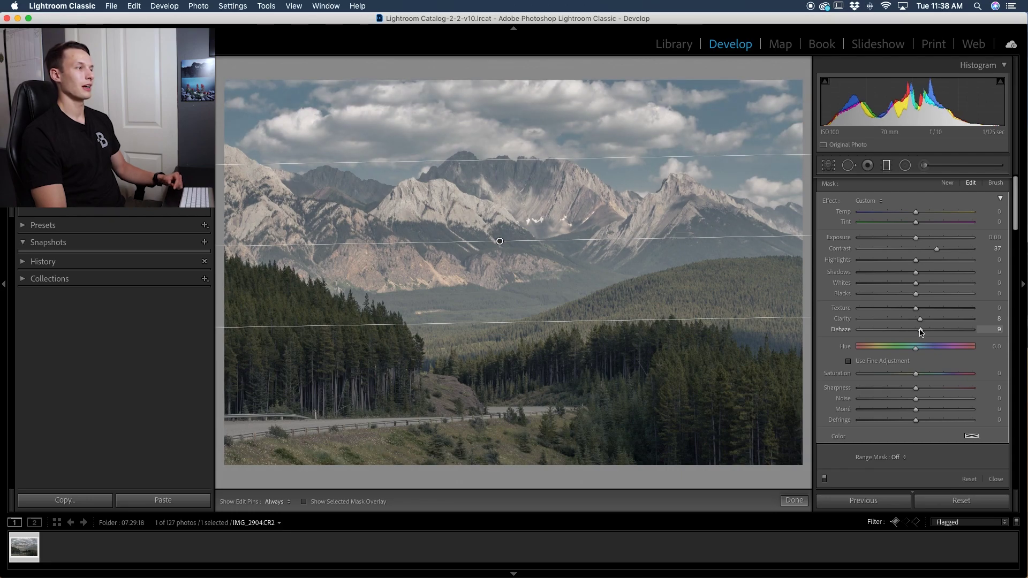
scroll(919, 328, "down", 1)
scroll(920, 329, "up", 1)
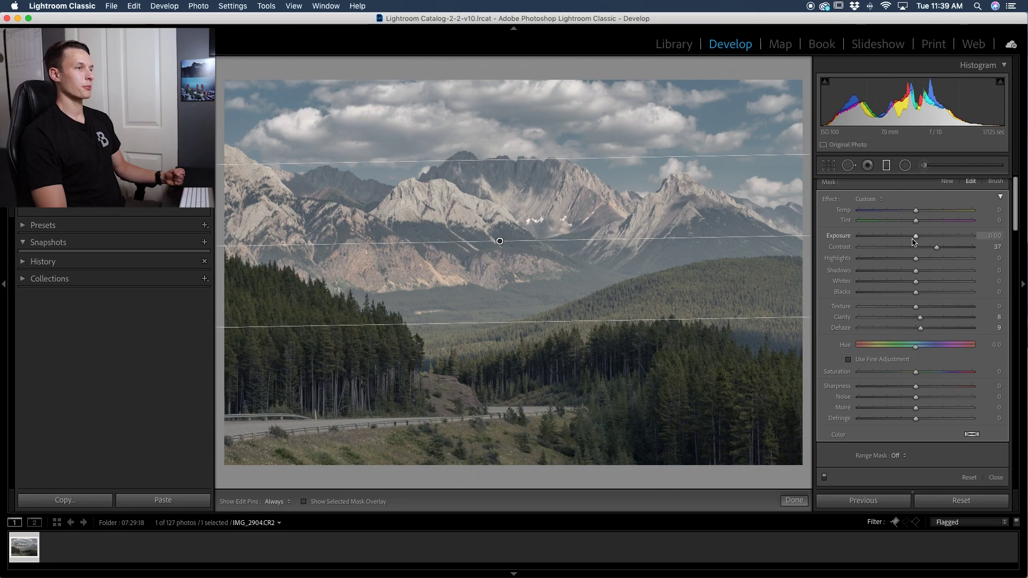
left_click_drag(918, 239, 919, 238)
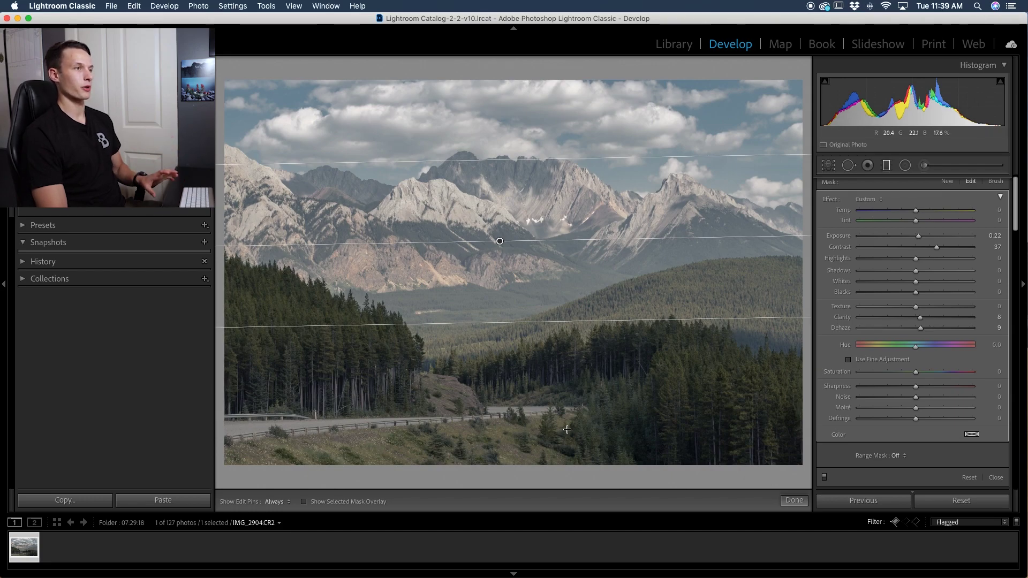
Step: Paint an adjustment brush mask over the forest and road foreground with Feather 100 and Flow 100, and reset its Exposure to 0
left_click(925, 166)
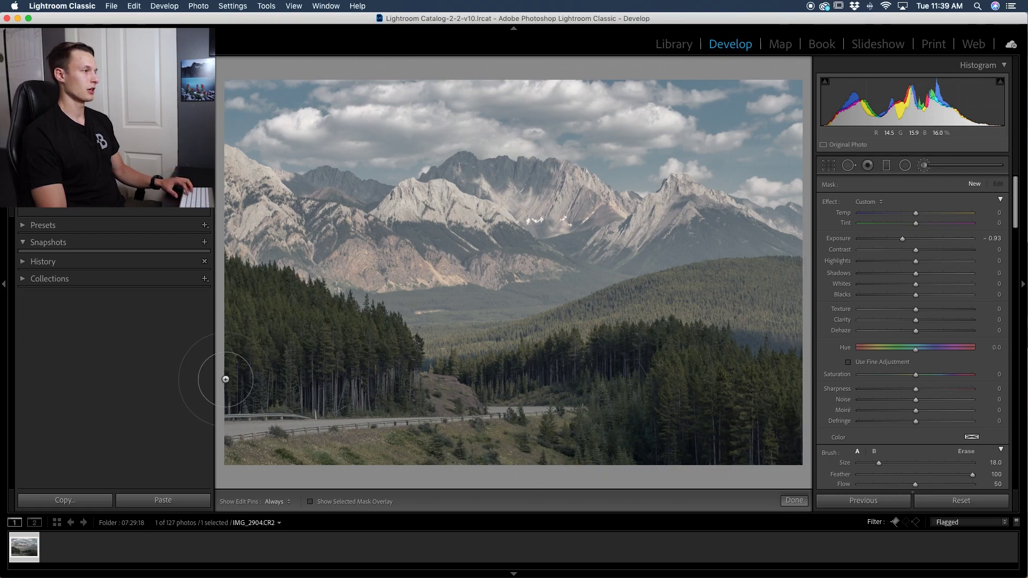
key("0")
left_click(469, 400)
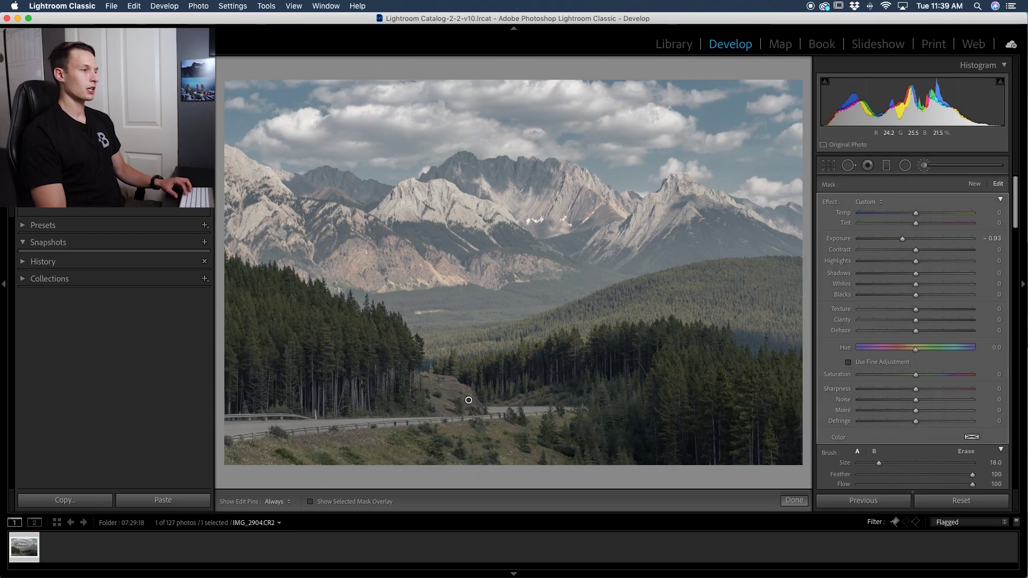
key("h")
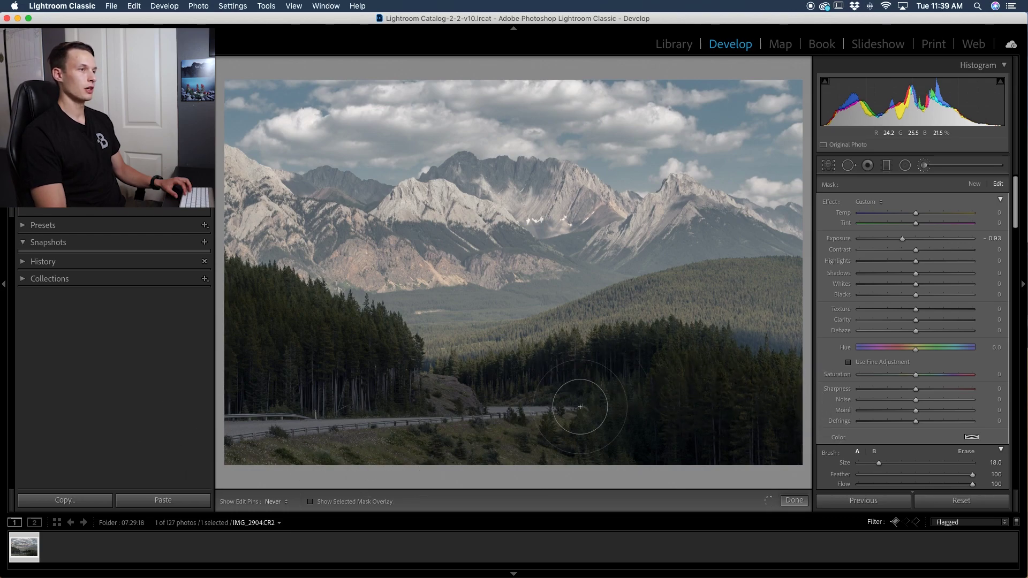
key("h")
double_click(841, 239)
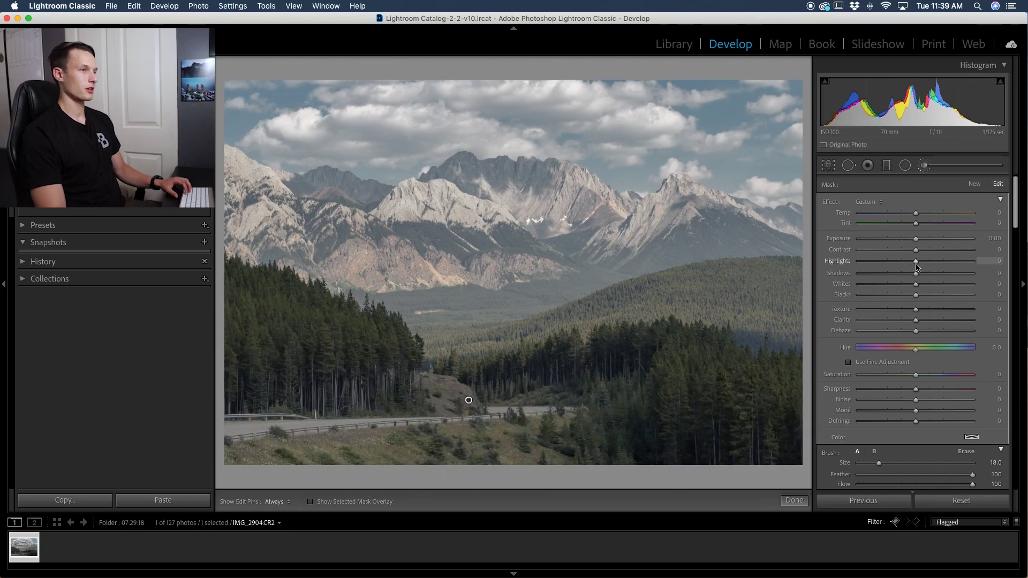
Step: Set the foreground brush mask's Exposure to -0.06, Contrast to 20, Highlights to 37 and Whites to 27
scroll(919, 246, "down", 1)
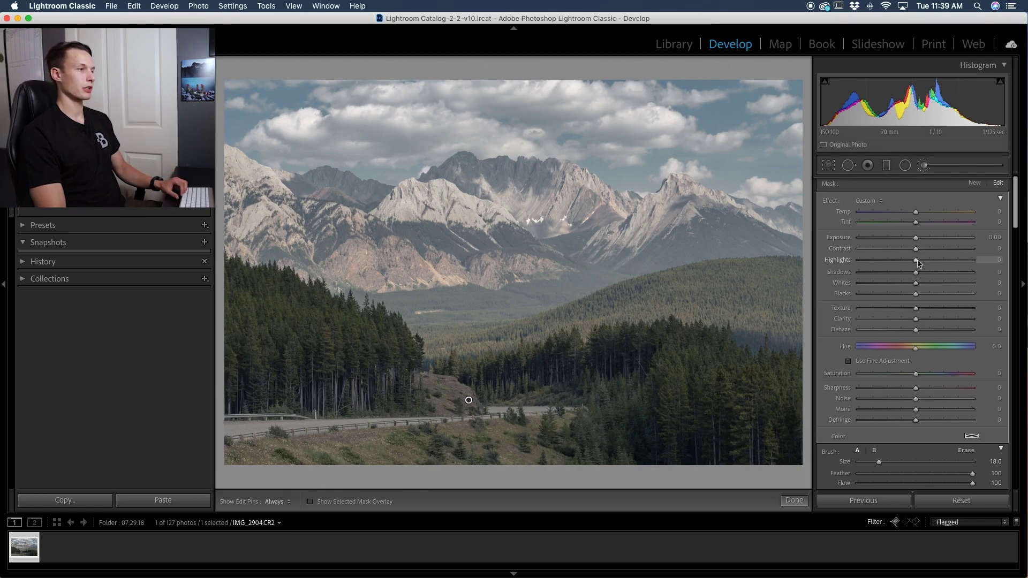
left_click_drag(935, 263, 923, 289)
scroll(921, 273, "down", 1)
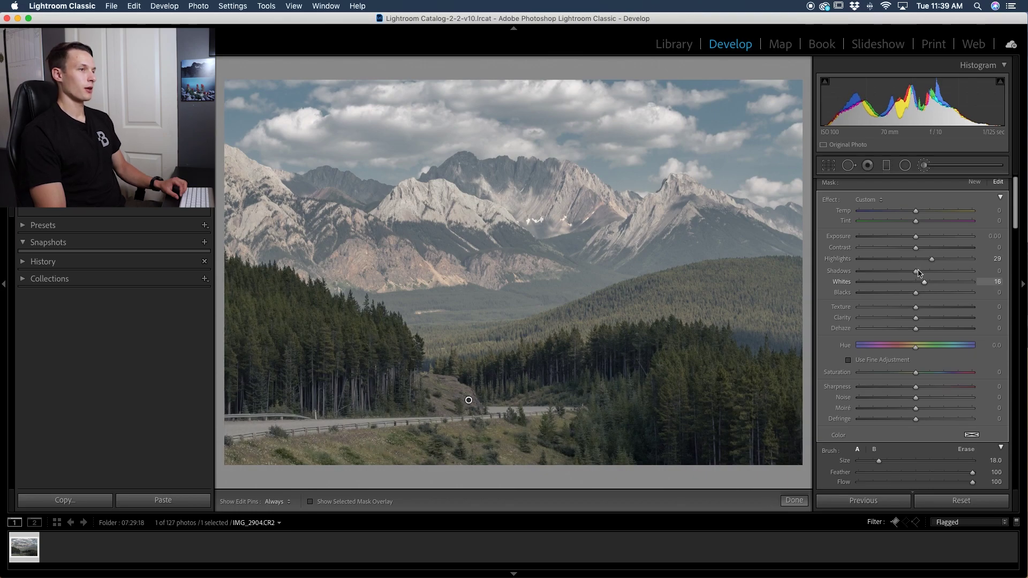
left_click_drag(926, 251, 933, 282)
scroll(923, 246, "down", 1)
scroll(930, 257, "down", 1)
scroll(929, 253, "down", 1)
scroll(930, 279, "down", 1)
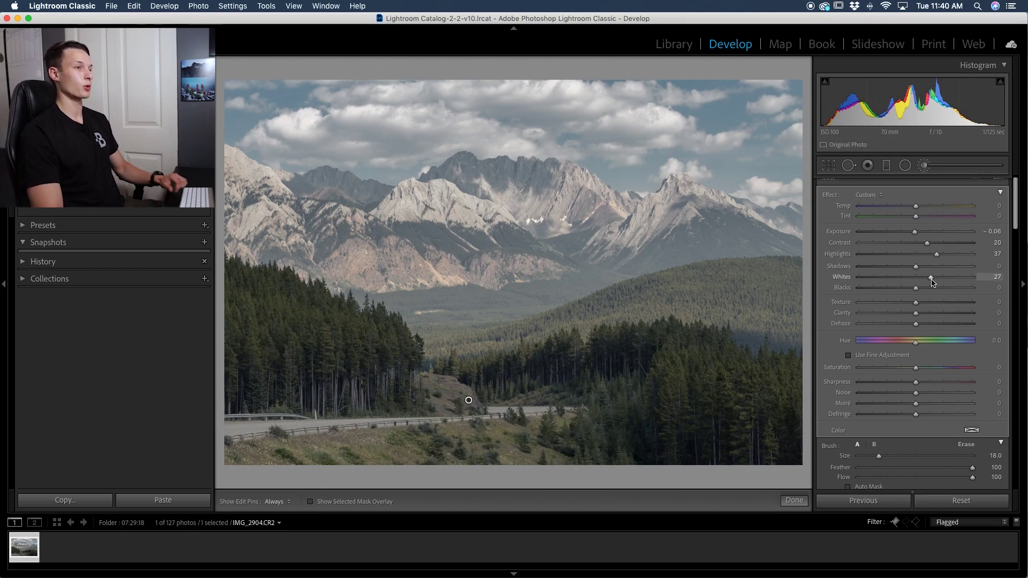
Step: Set the foreground brush mask's Blacks to -2 and Shadows to 10, and finish the brush adjustment
scroll(944, 316, "up", 1)
left_click_drag(916, 295, 916, 299)
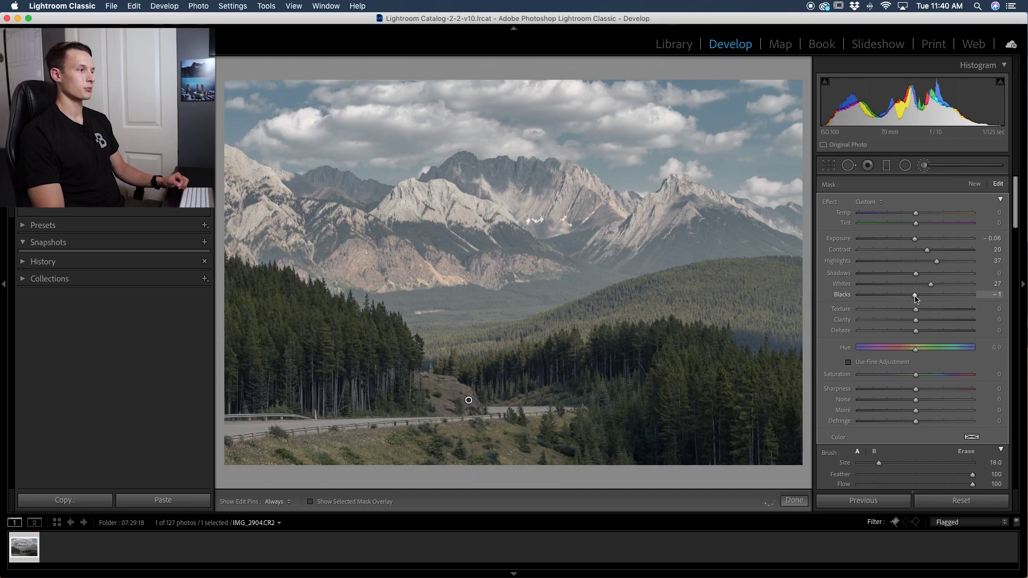
left_click_drag(916, 274, 922, 277)
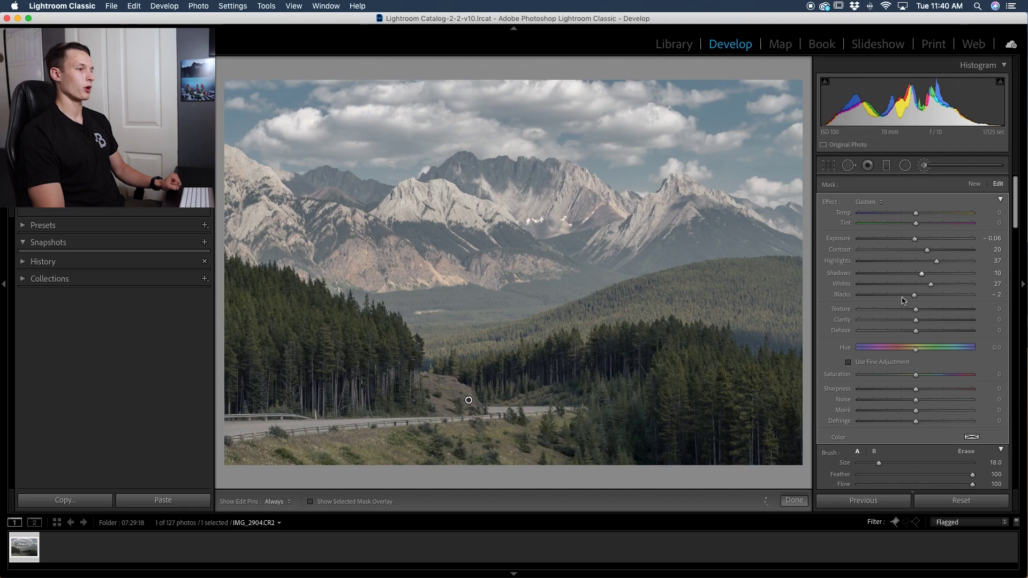
left_click(795, 500)
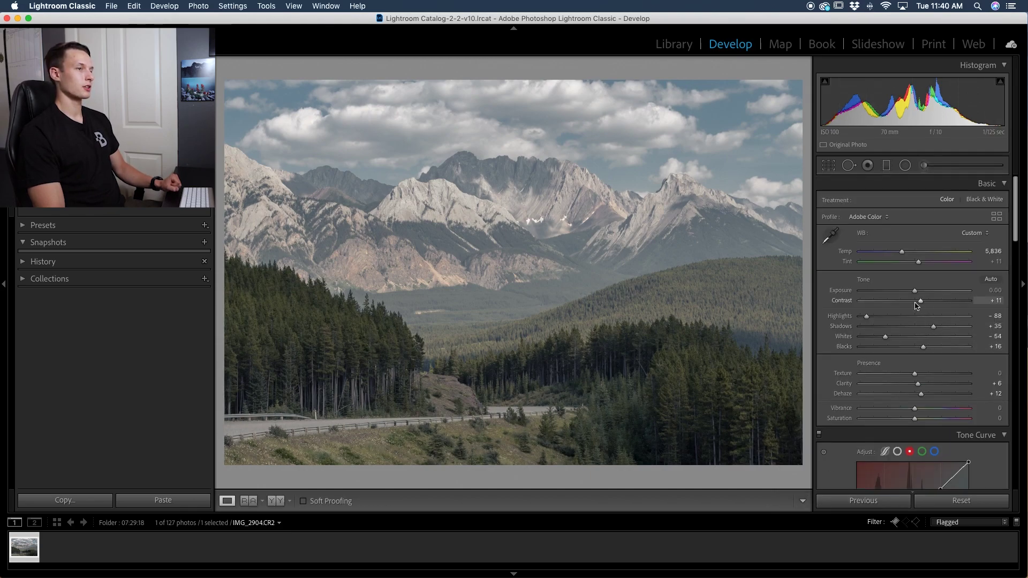
Step: Set the photo's overall Contrast to +14
left_click_drag(922, 301, 926, 302)
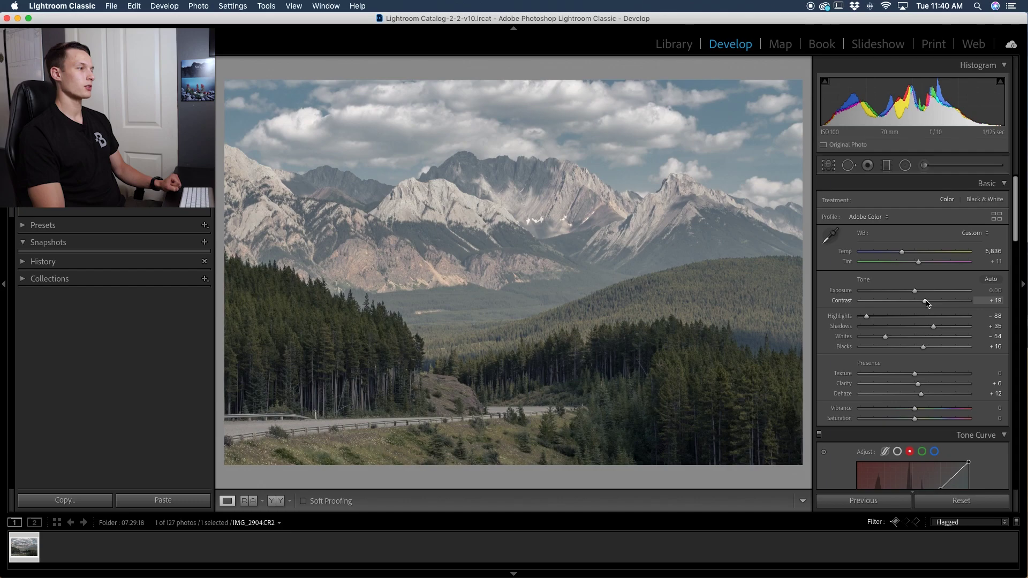
left_click_drag(926, 302, 923, 301)
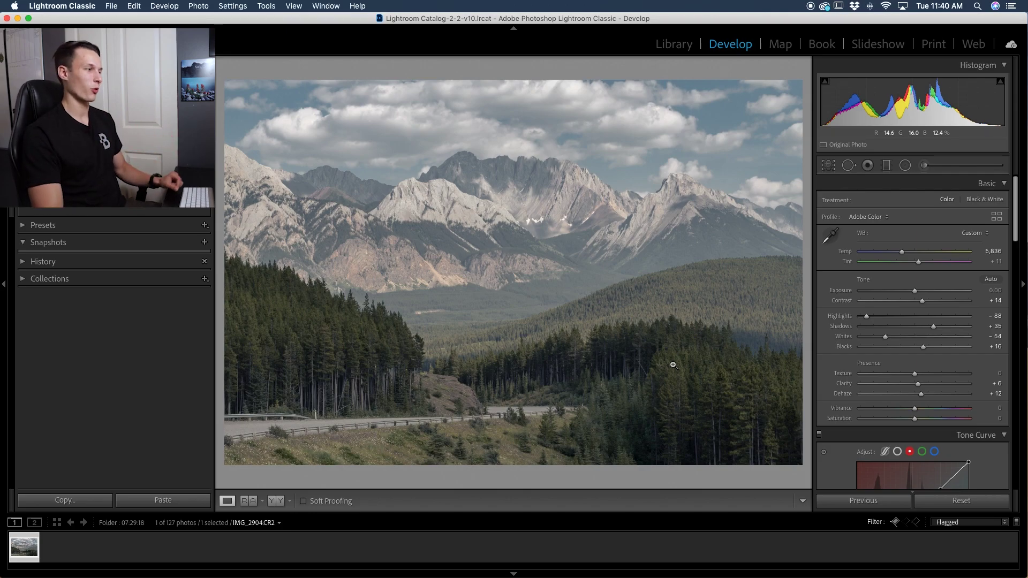
Step: Compare the mountain photo before and after the edits side by side at an enlarged size, and return to the single view
left_click(276, 500)
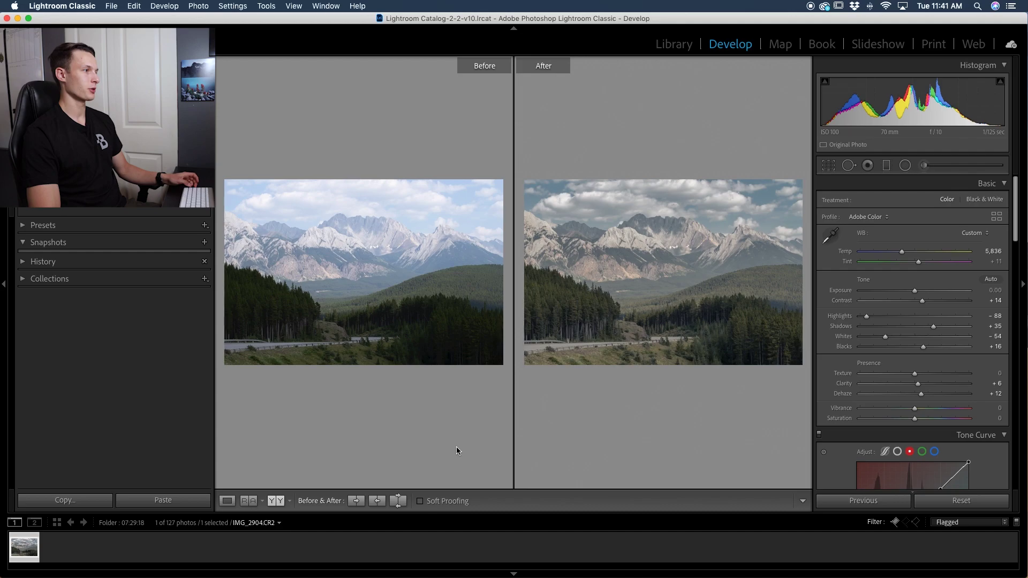
key("shift+Tab")
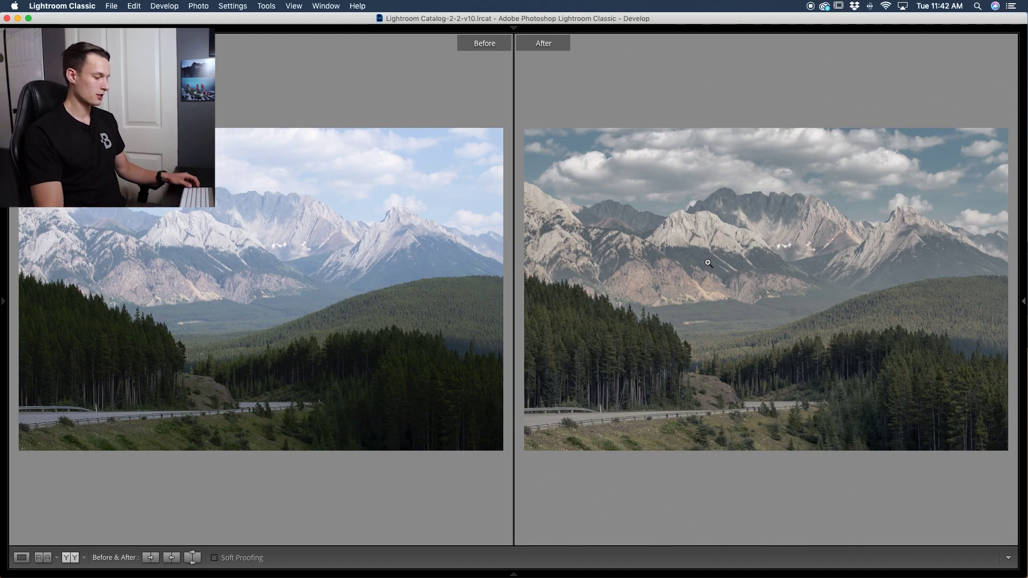
key("shift+Tab")
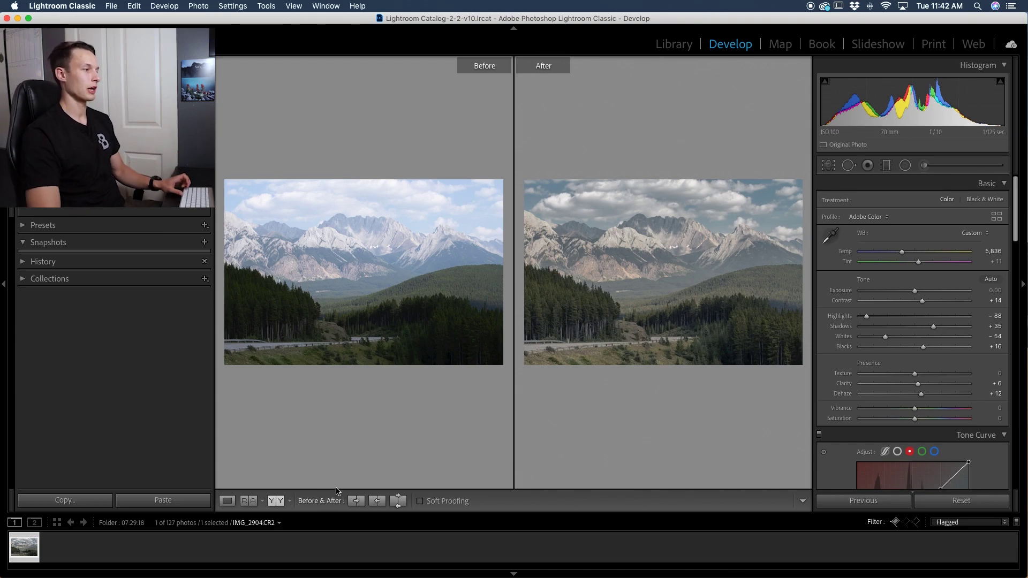
left_click(227, 501)
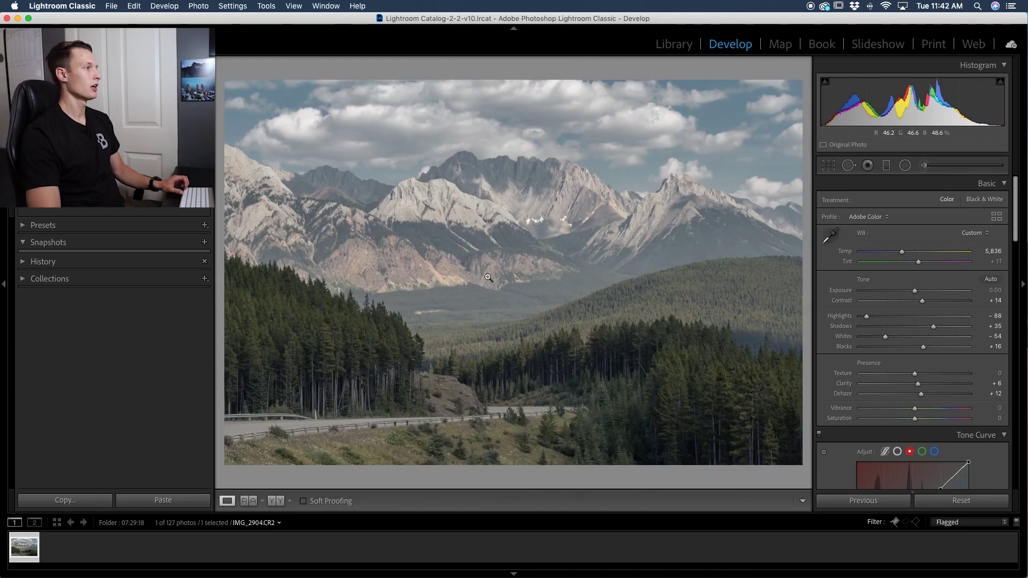
Step: Start a new develop preset from the current edits and name it Dark & Moody
left_click(205, 225)
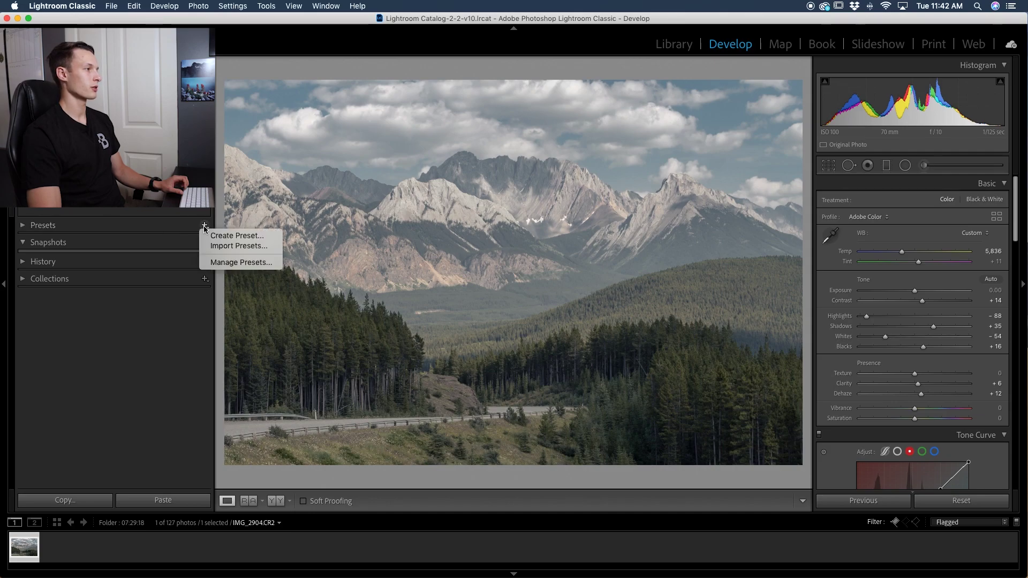
left_click(237, 235)
key("BackSpace")
type("Da")
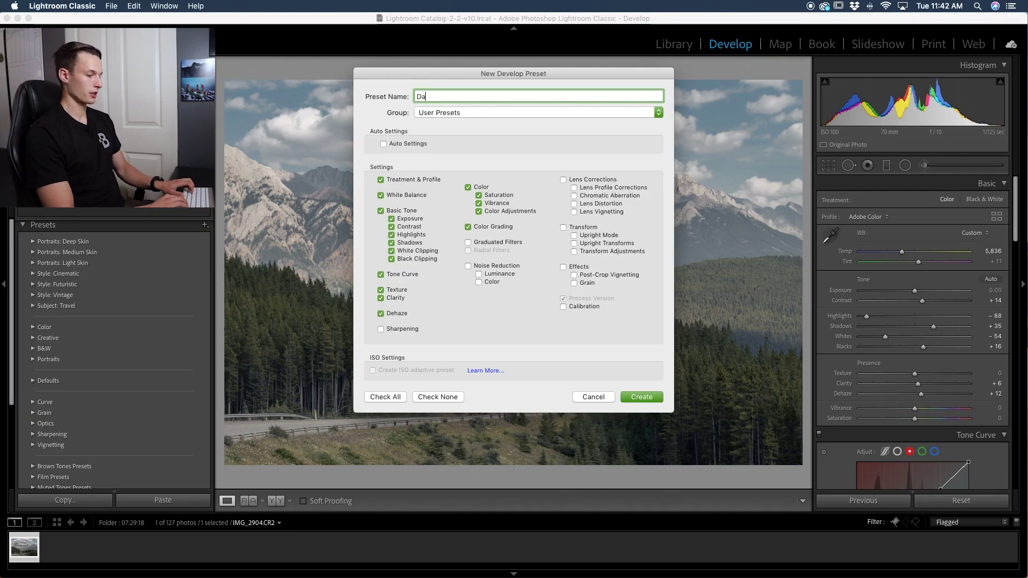
type("rk & Moody")
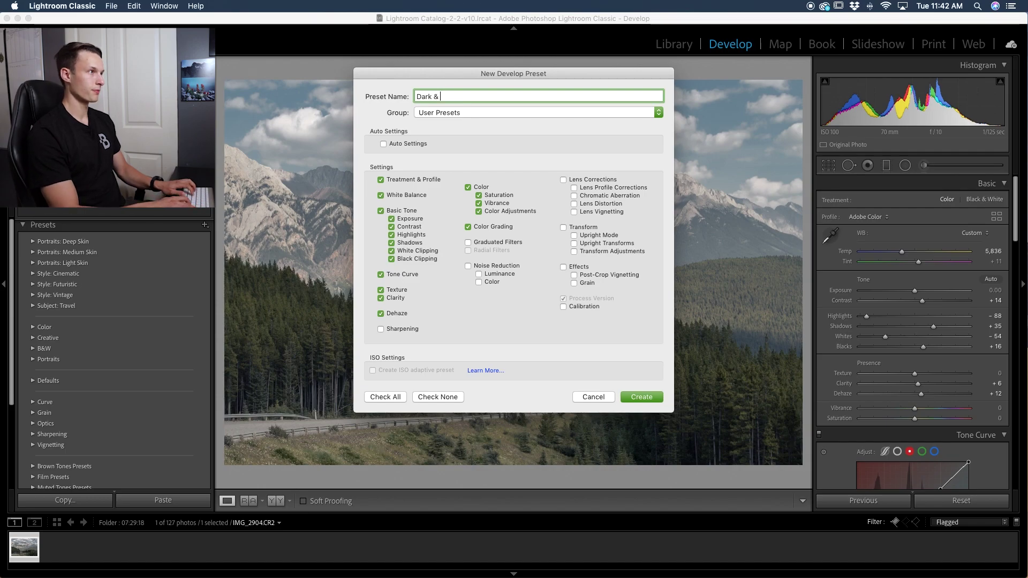
Step: Assign the preset to a new group named Dark Moody Presets
left_click(458, 112)
left_click(461, 33)
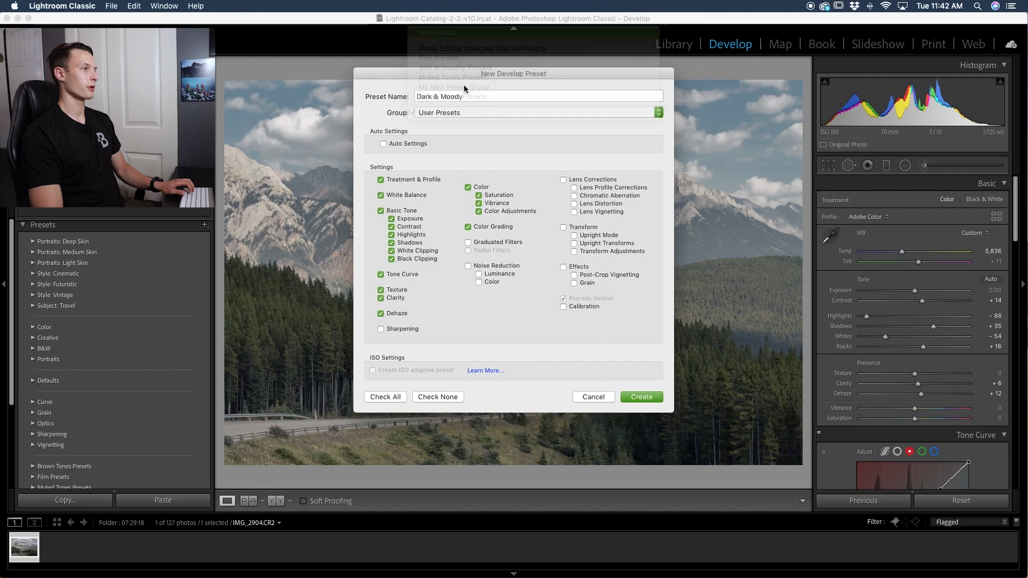
type("Dar")
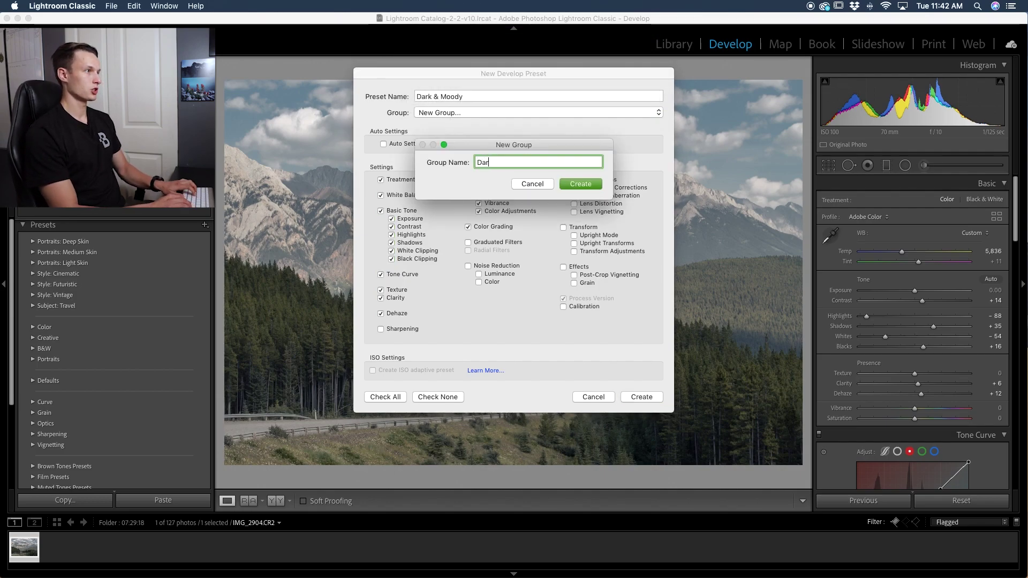
type("k Mood")
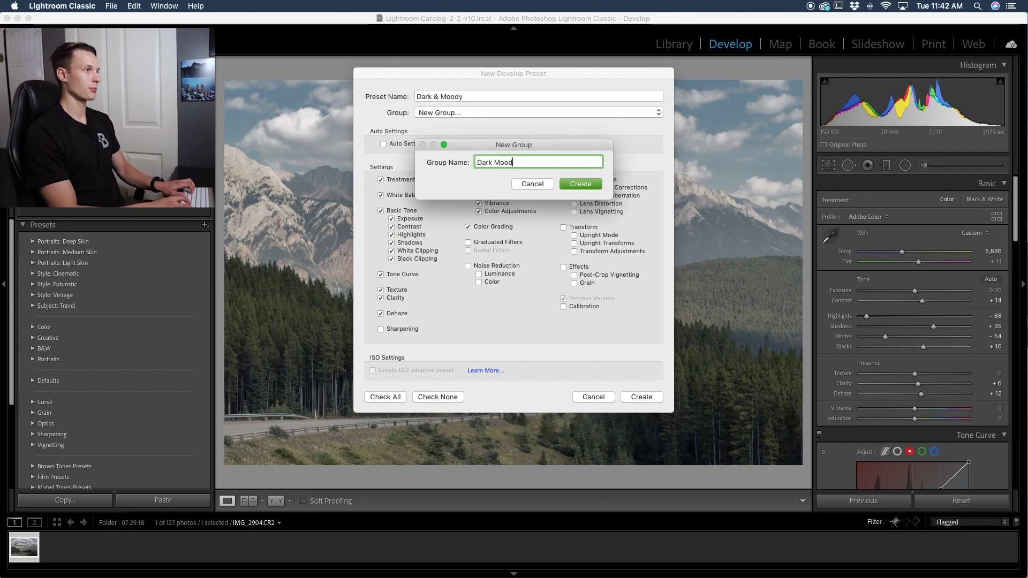
type("y Presets")
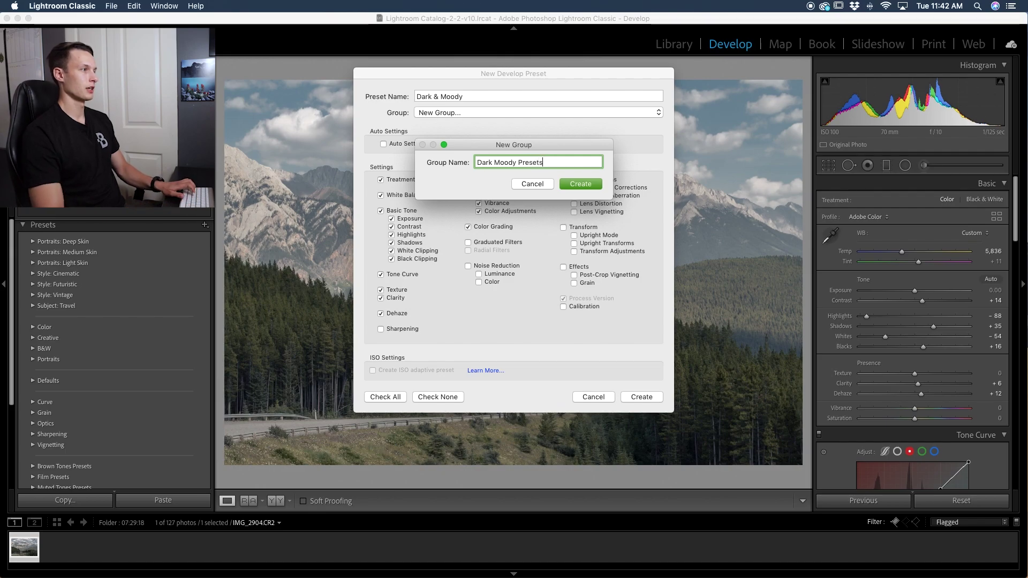
left_click(592, 186)
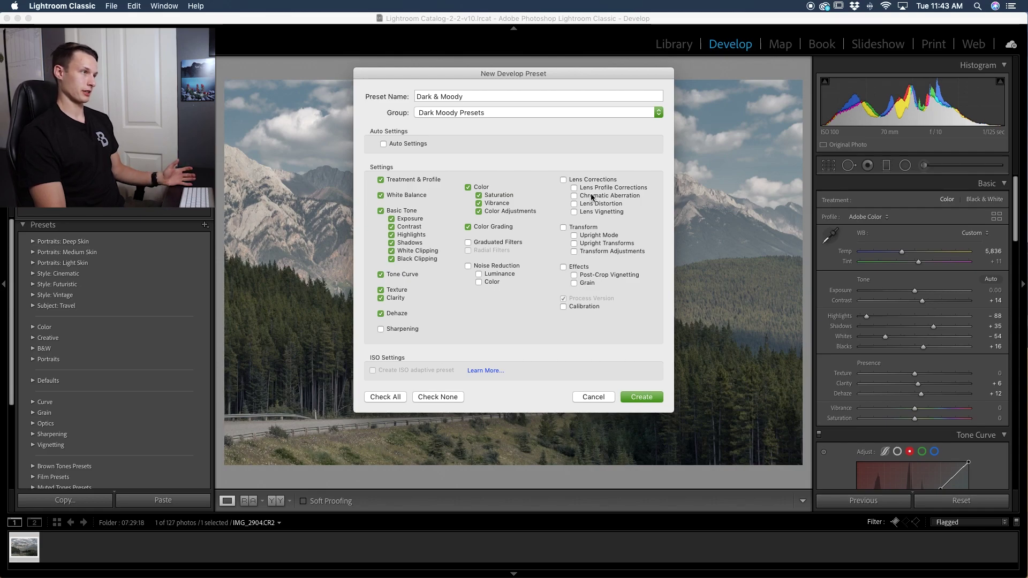
Step: Include all Lens Corrections settings, create the preset and expand the Dark Moody Presets group
left_click(563, 180)
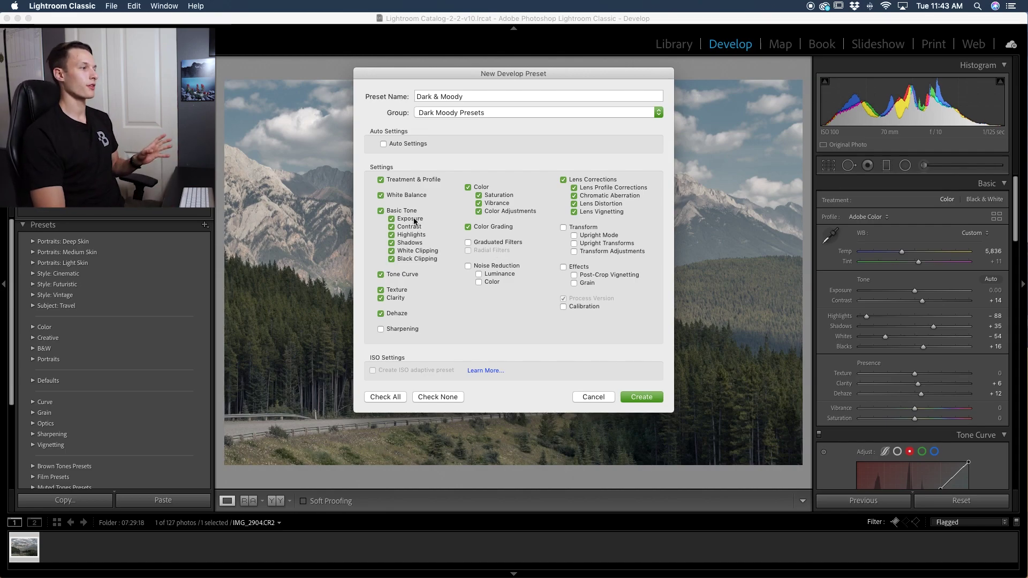
left_click(651, 396)
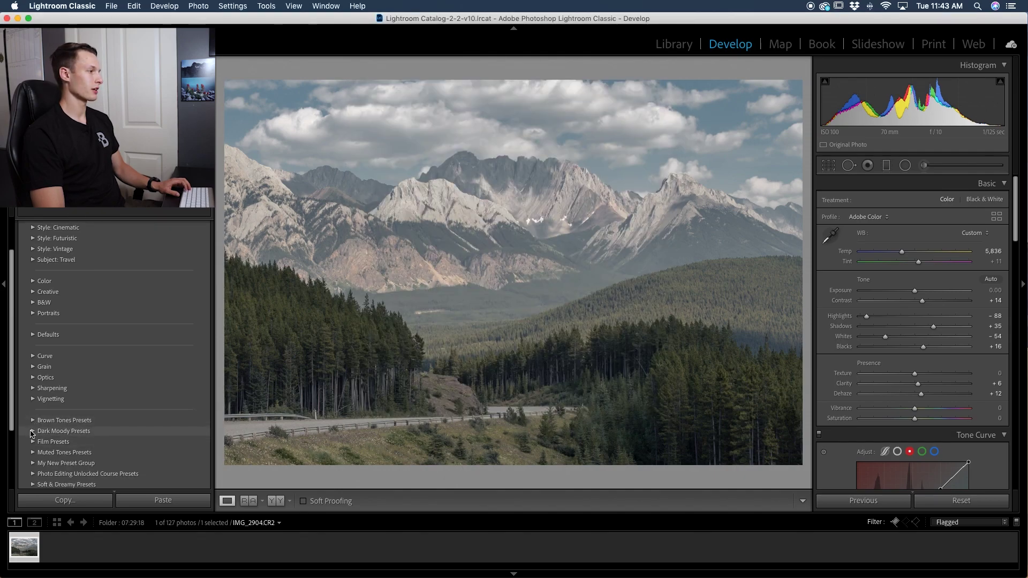
left_click(33, 432)
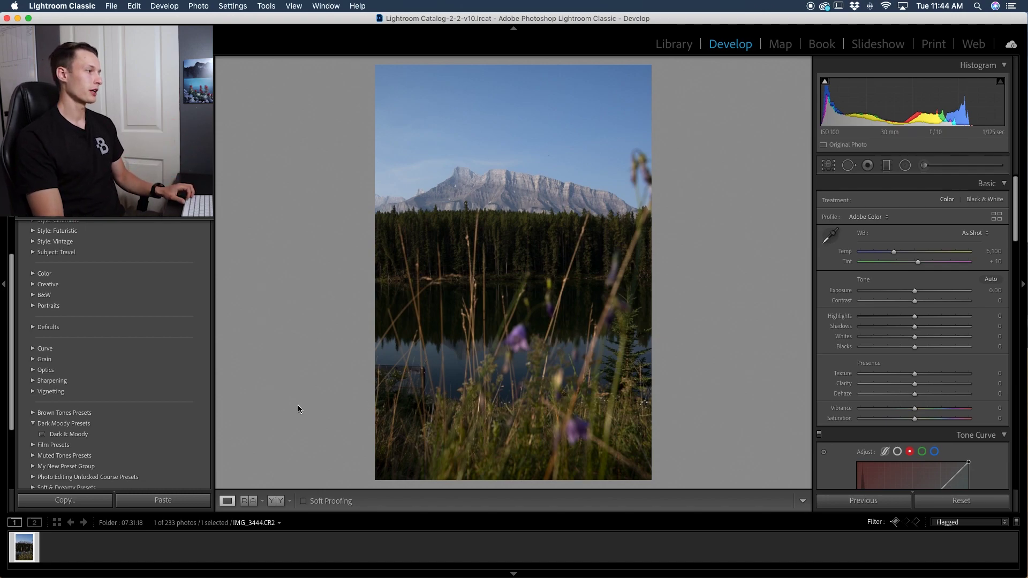
Step: Apply the Dark & Moody preset to the lake photo IMG_3444.CR2 and compare it before and after
left_click(68, 435)
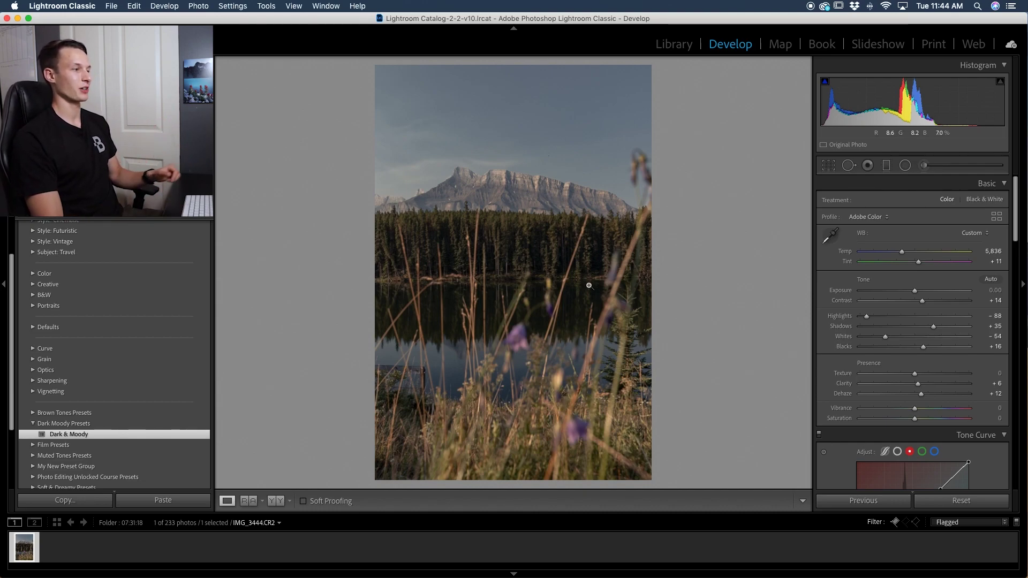
key("y")
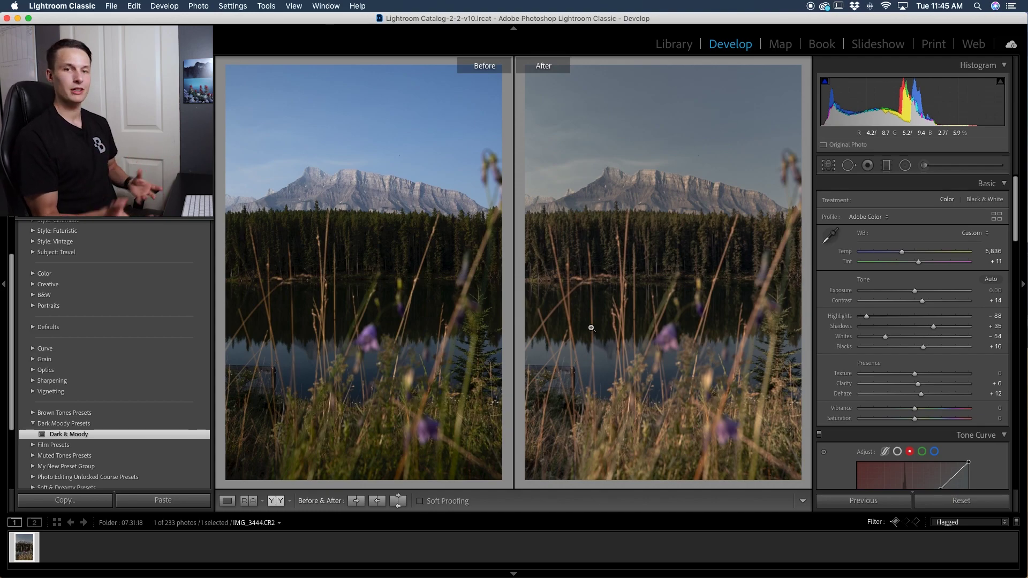
left_click(227, 501)
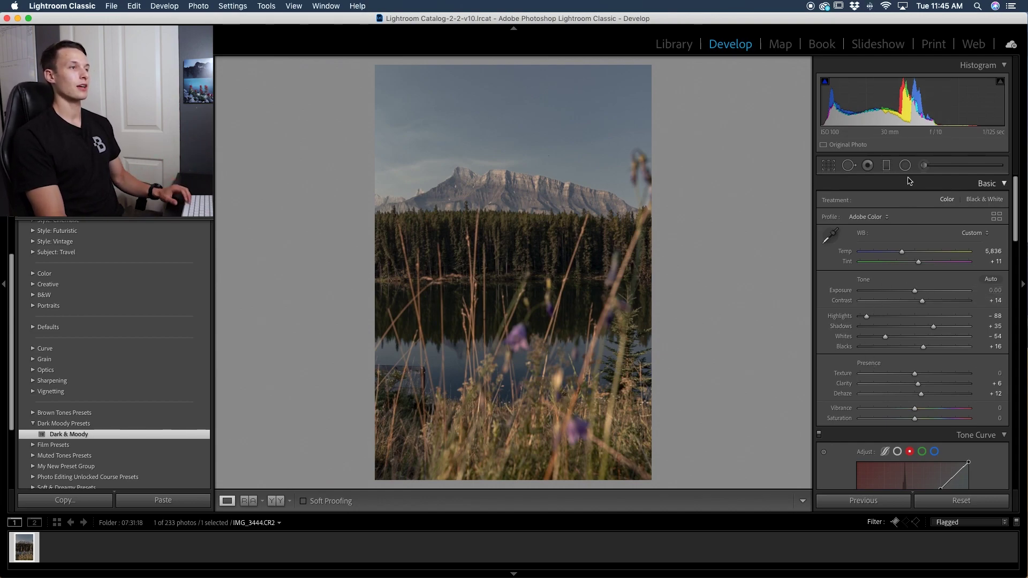
Step: Add a graduated filter from the sky above the mountain down to the far shoreline, with Exposure 0.81 and Contrast 16
left_click(887, 165)
left_click_drag(511, 154, 511, 276)
double_click(903, 238)
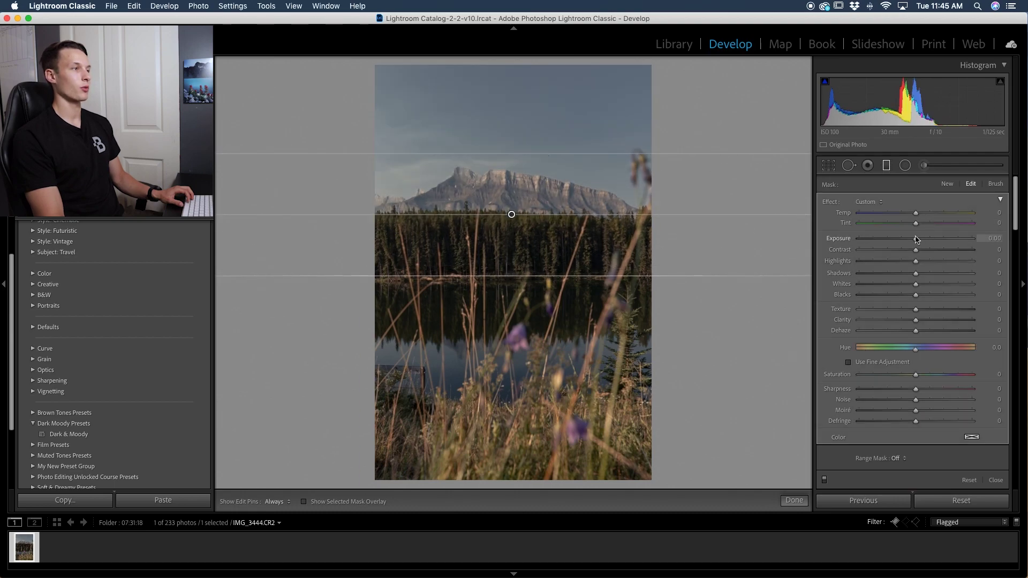
mouse_move(921, 242)
left_mouse_down()
mouse_move(928, 253)
mouse_move(927, 242)
left_mouse_up()
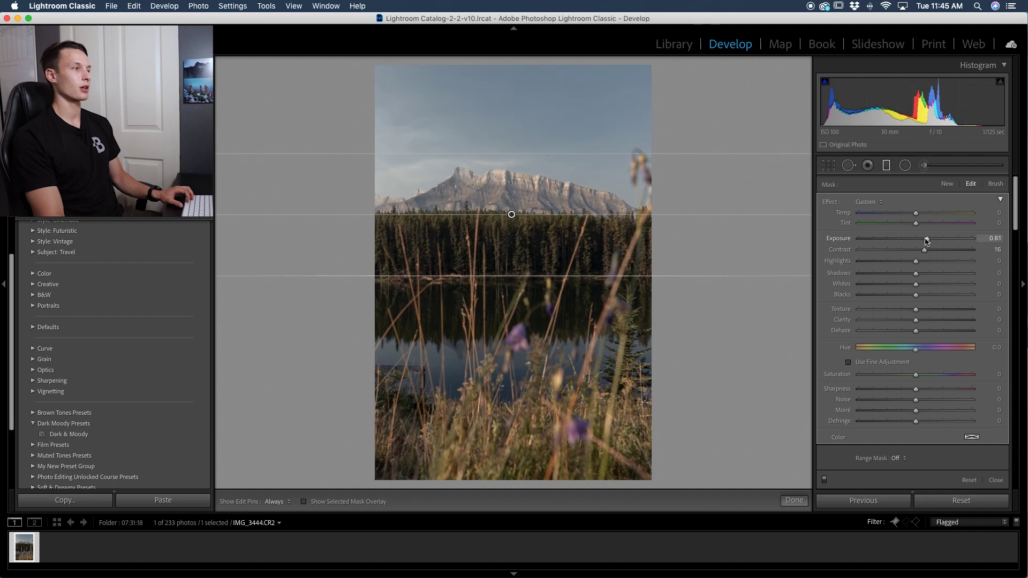
left_click(796, 503)
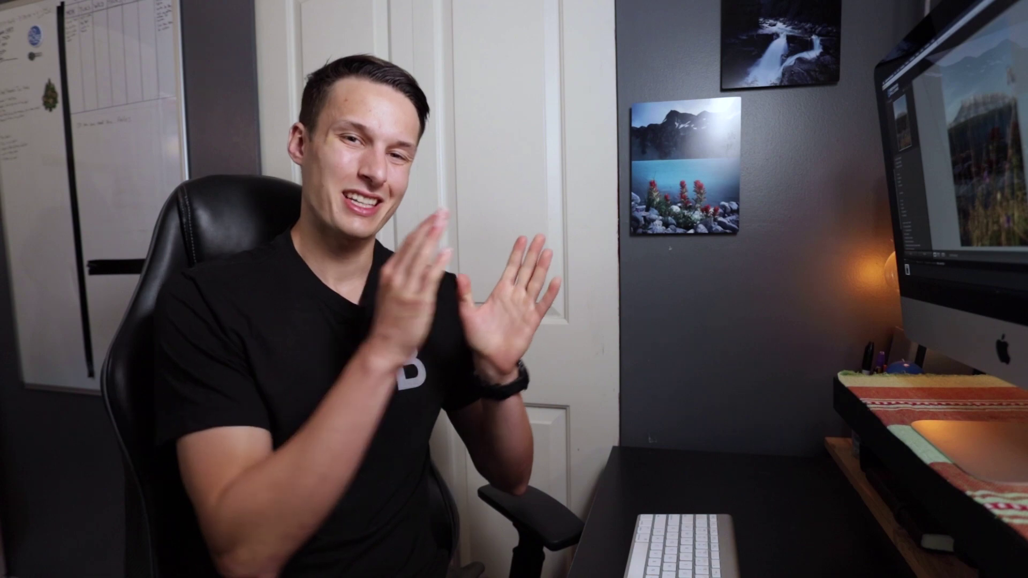